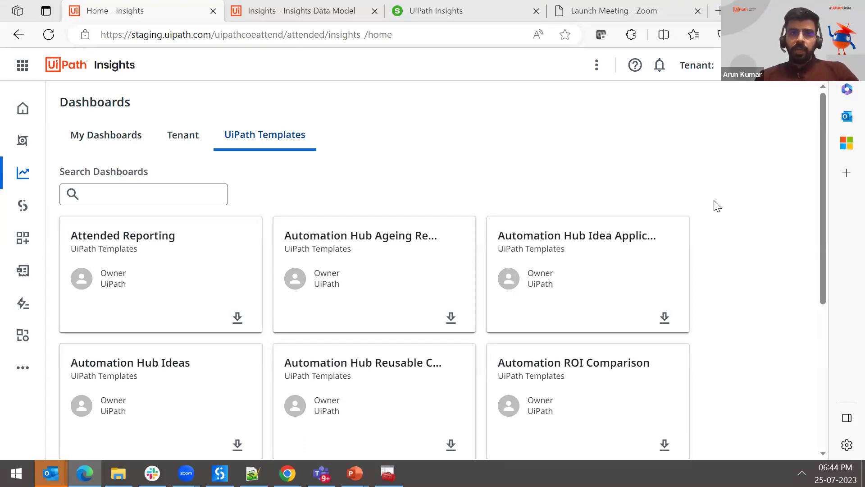
pyautogui.scroll(-4, 717, 206)
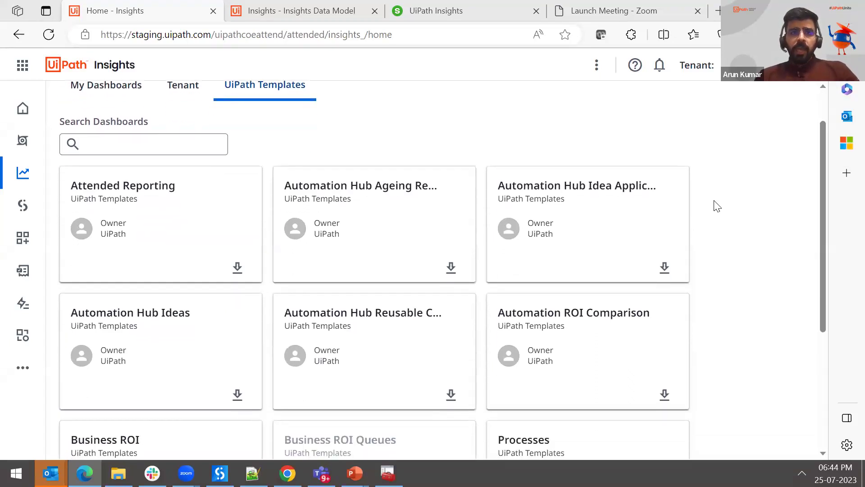
pyautogui.scroll(-1, 717, 205)
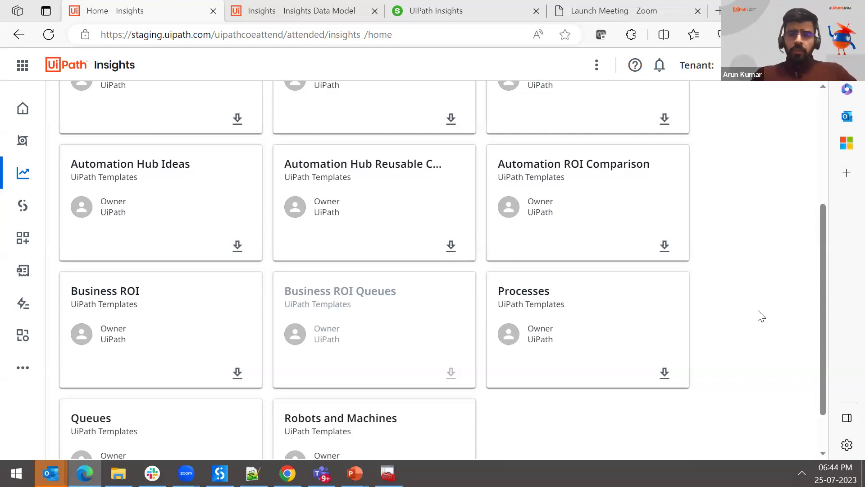
# Open the Processes template showing 13,618 processes ran and 91.13% success, then scroll to Top 10 Processes
pyautogui.click(631, 304)
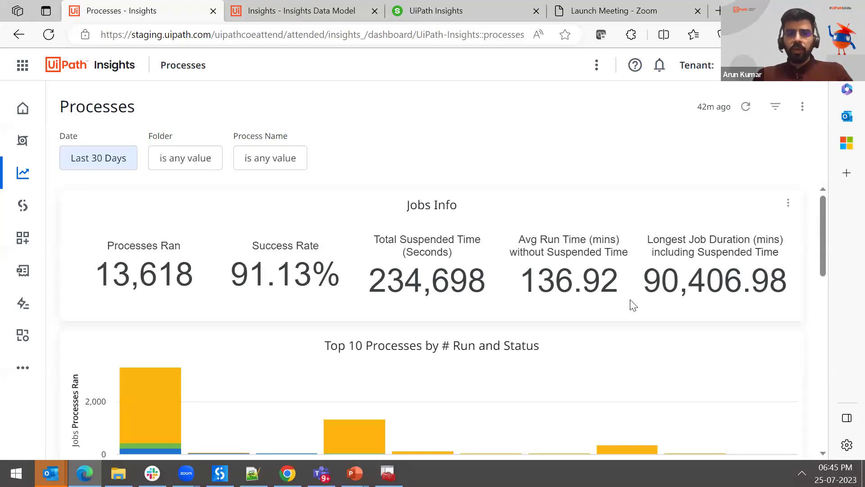
pyautogui.scroll(-1, 488, 327)
pyautogui.scroll(1, 487, 325)
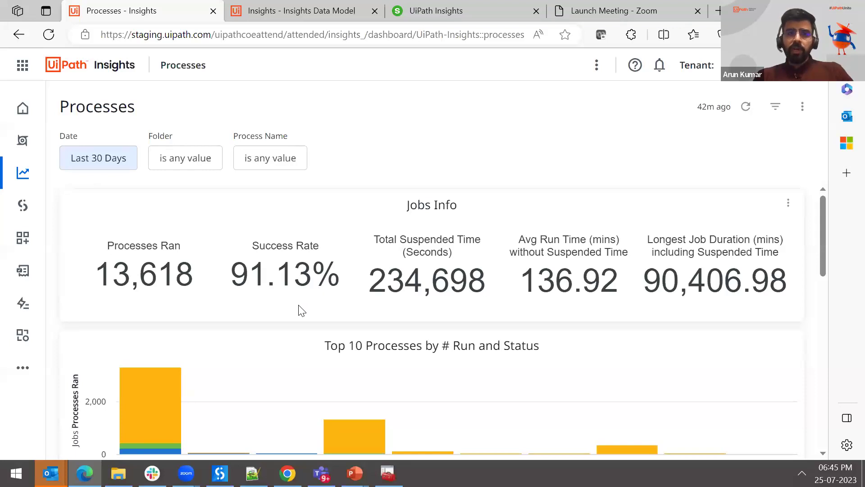
pyautogui.scroll(-1, 301, 311)
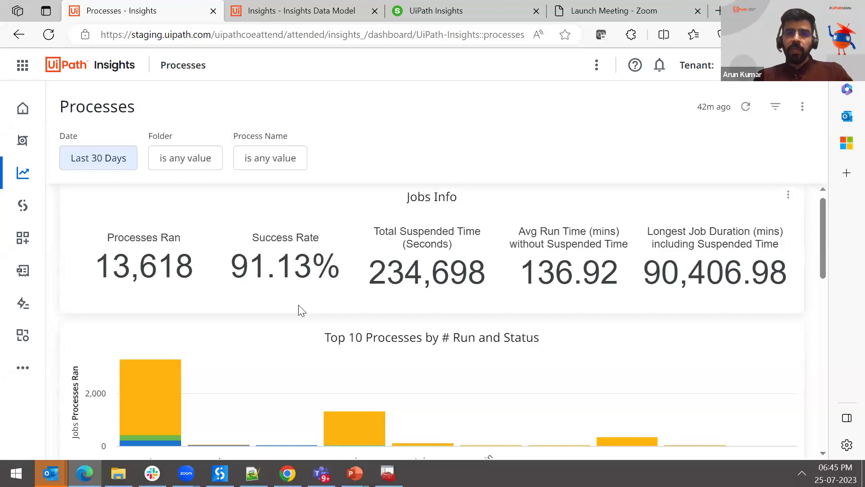
pyautogui.scroll(-2, 301, 311)
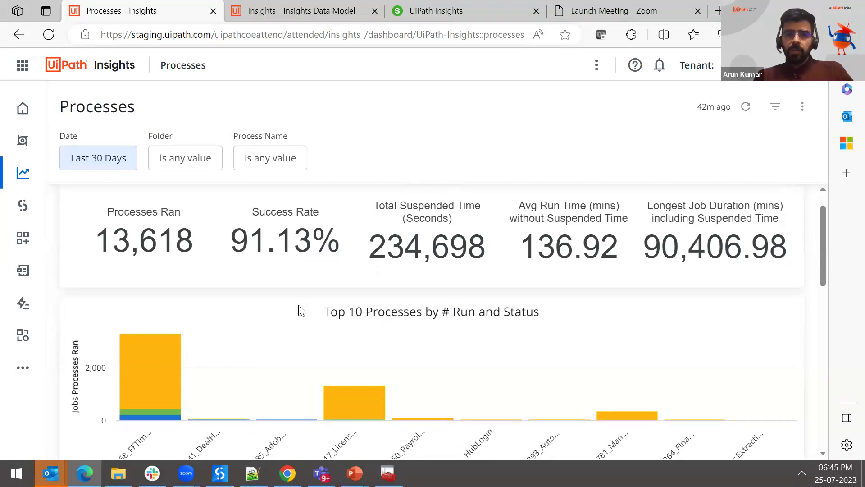
pyautogui.scroll(-2, 302, 310)
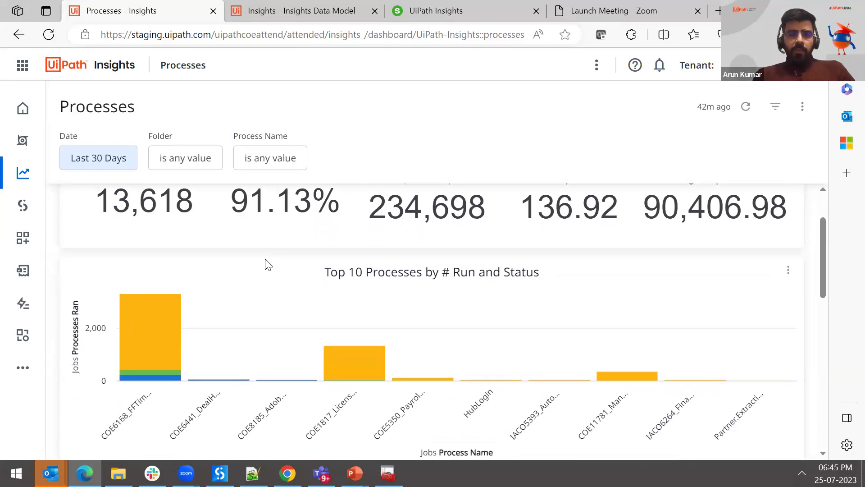
pyautogui.scroll(-2, 243, 298)
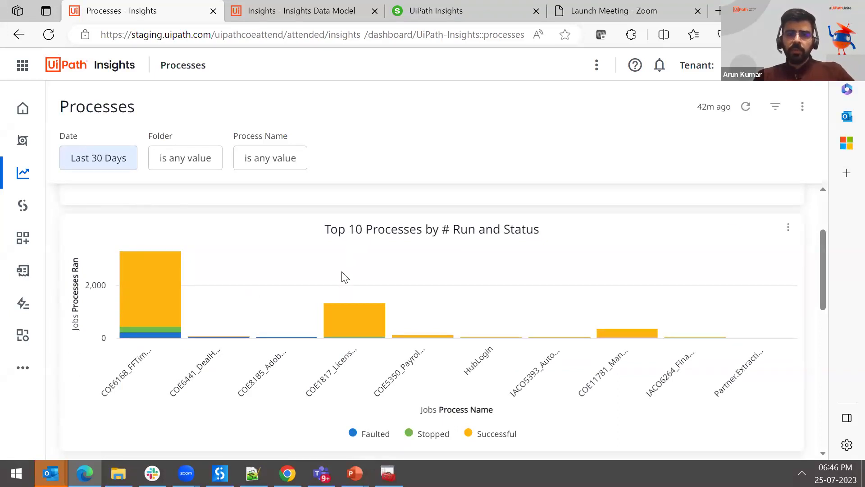
pyautogui.scroll(-1, 342, 273)
pyautogui.scroll(-2, 343, 273)
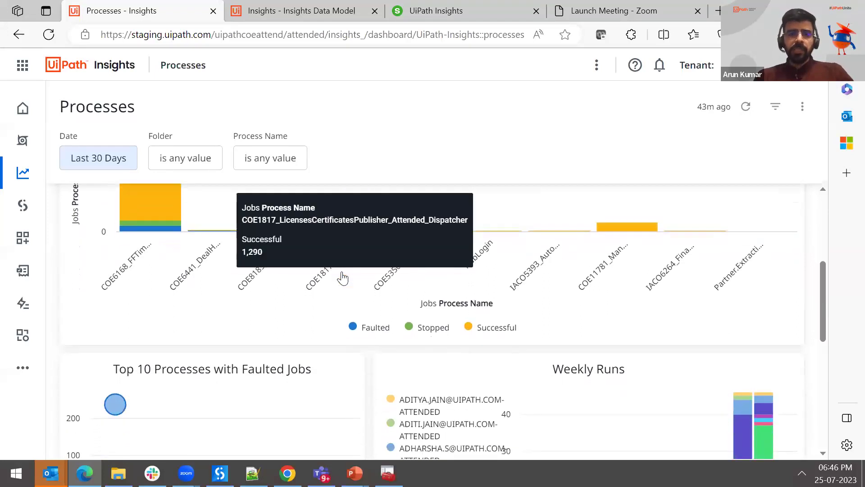
pyautogui.scroll(-2, 320, 384)
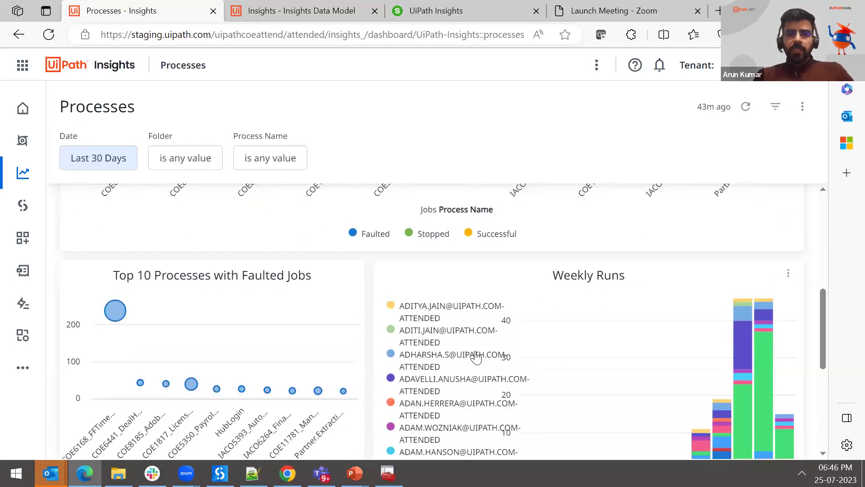
pyautogui.scroll(-1, 480, 357)
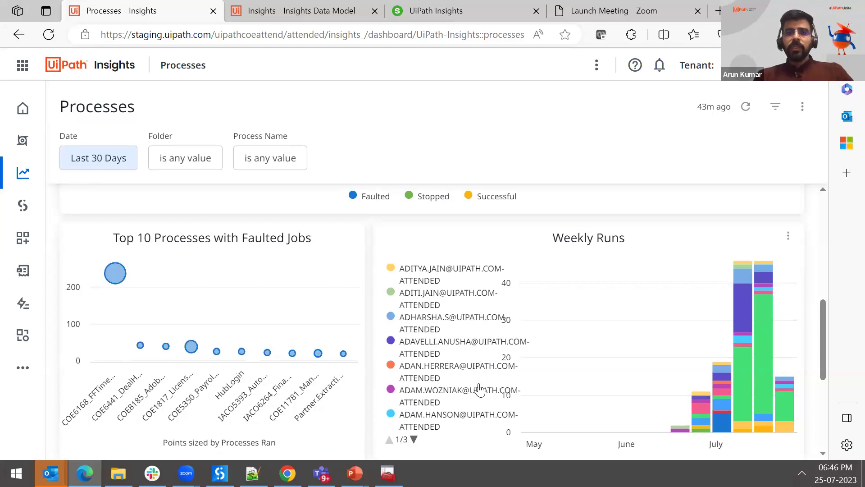
pyautogui.scroll(-1, 479, 388)
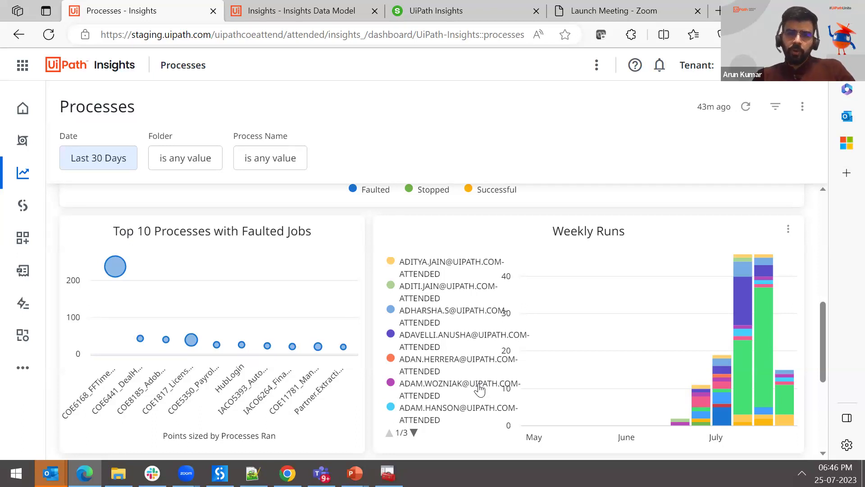
pyautogui.scroll(-3, 479, 388)
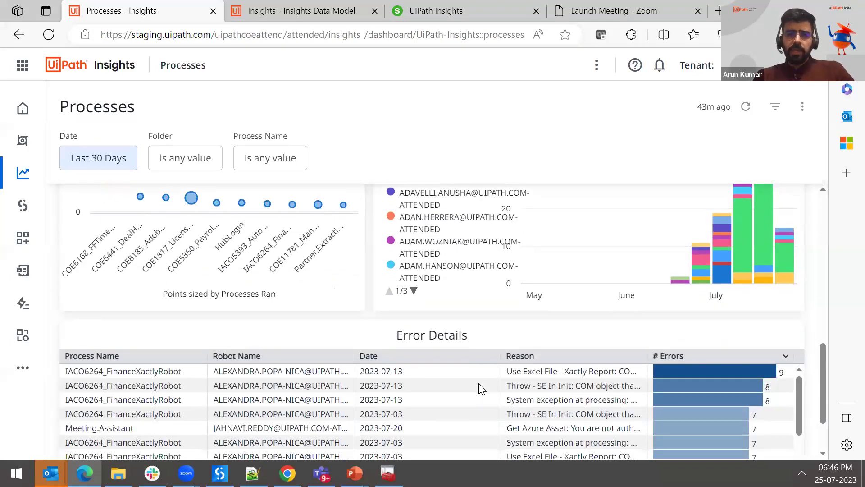
pyautogui.scroll(-2, 479, 383)
pyautogui.scroll(1, 479, 383)
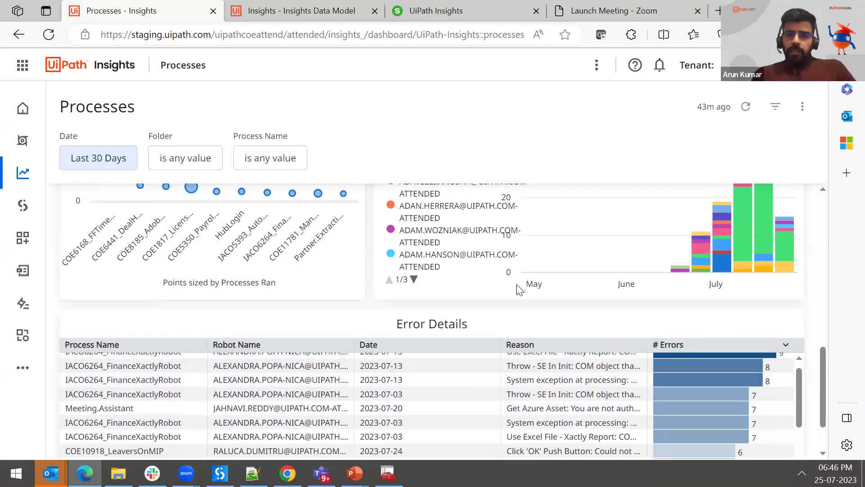
pyautogui.scroll(-2, 517, 288)
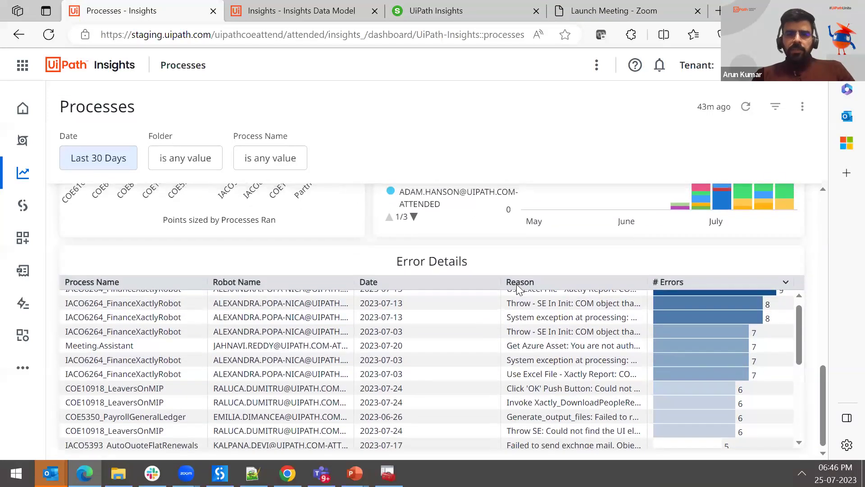
pyautogui.scroll(2, 518, 287)
pyautogui.scroll(8, 518, 288)
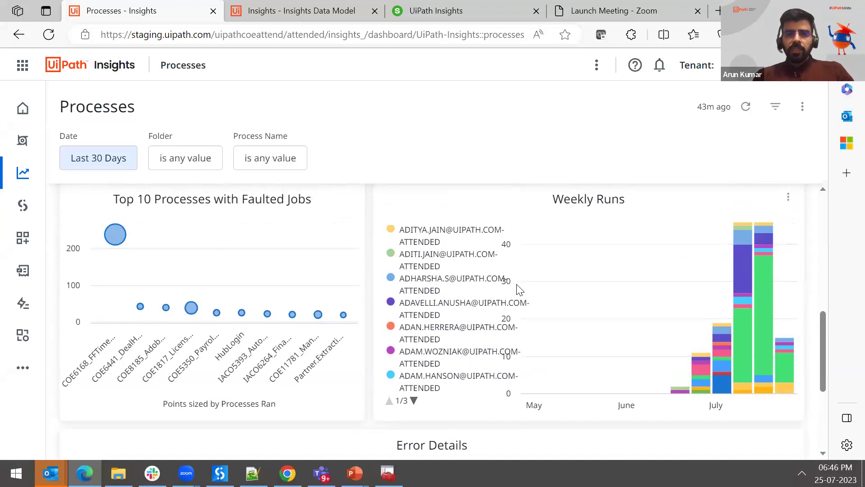
pyautogui.scroll(2, 517, 288)
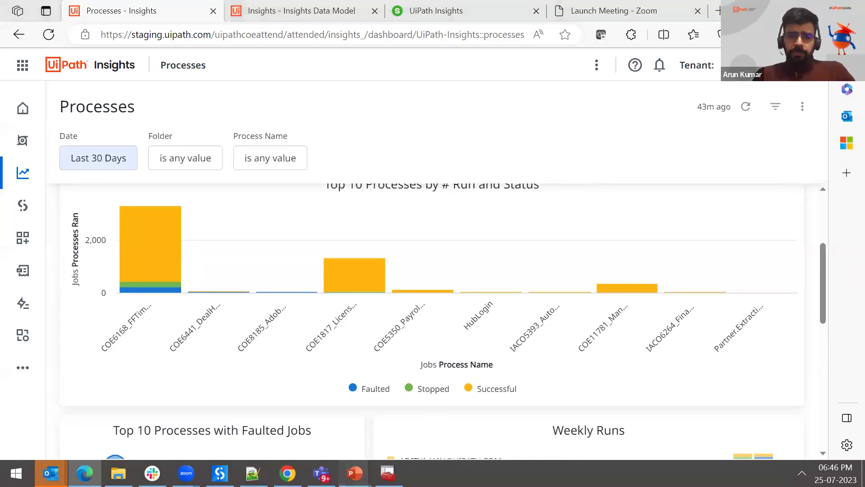
# Return to the PowerPoint slide show and advance to slide 7, Previous Version Comparisons
pyautogui.moveTo(356, 473)
pyautogui.click(414, 433)
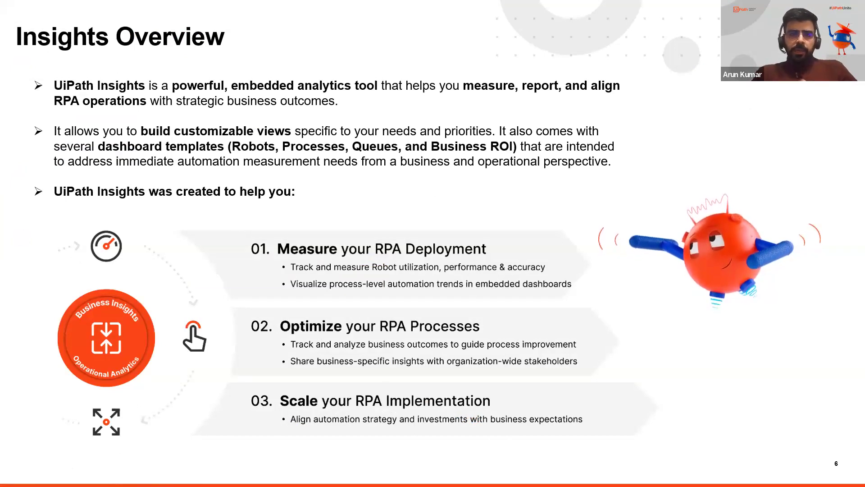
pyautogui.press('Right')
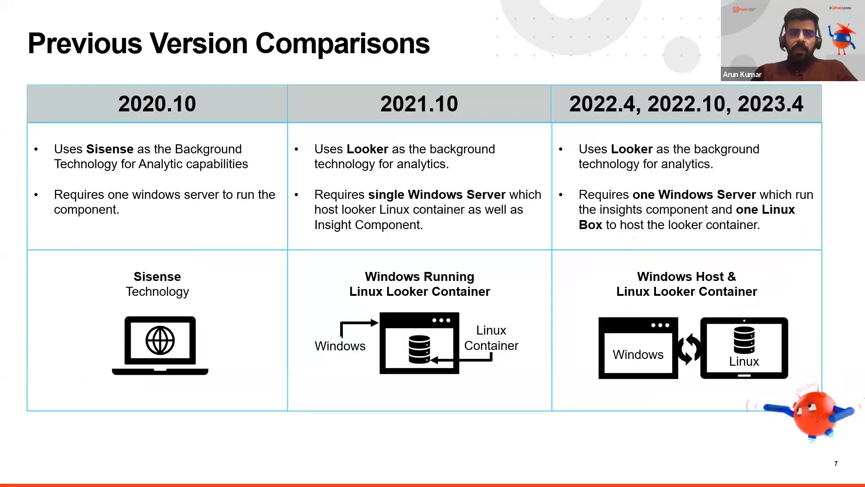
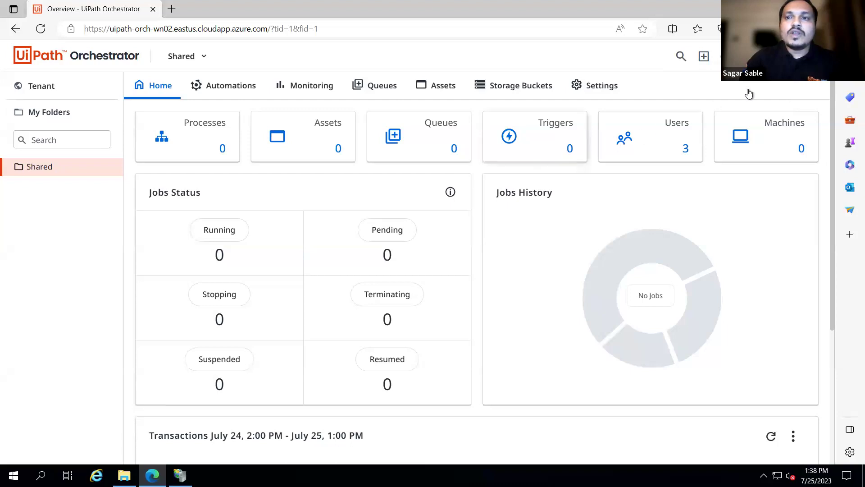
# Check the profile panel showing Orchestrator version 2022.4.8, then show the desktop
pyautogui.click(726, 56)
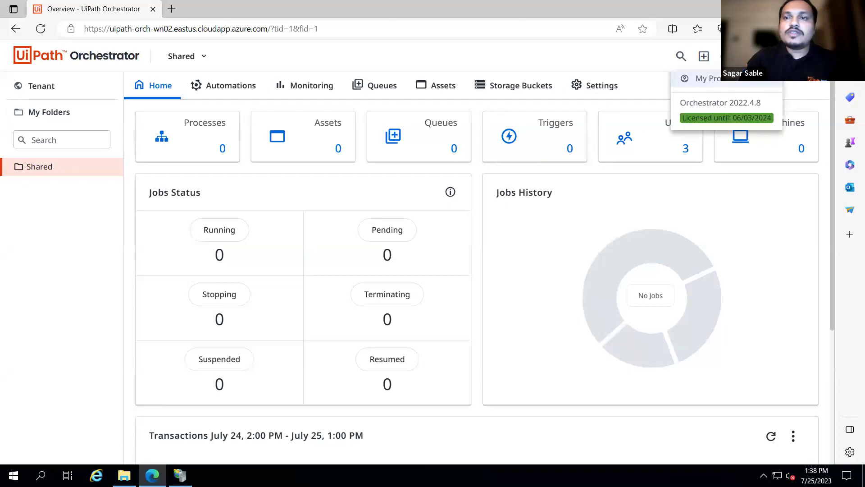
pyautogui.tripleClick(741, 109)
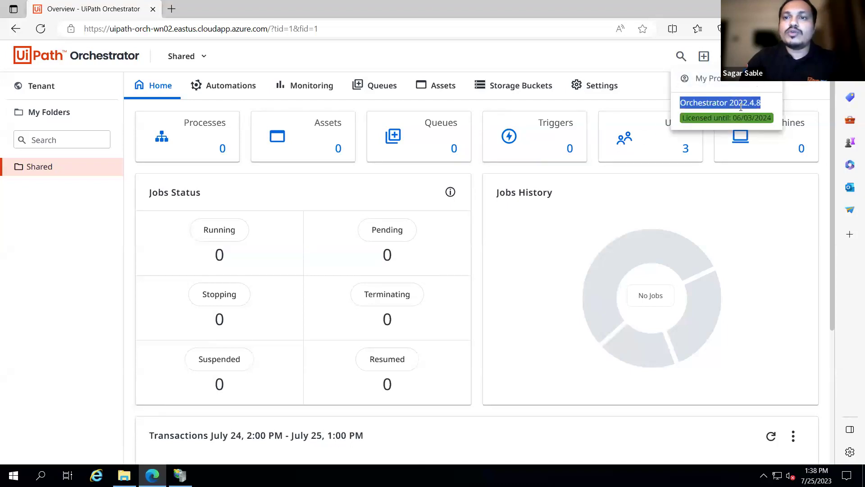
pyautogui.click(731, 102)
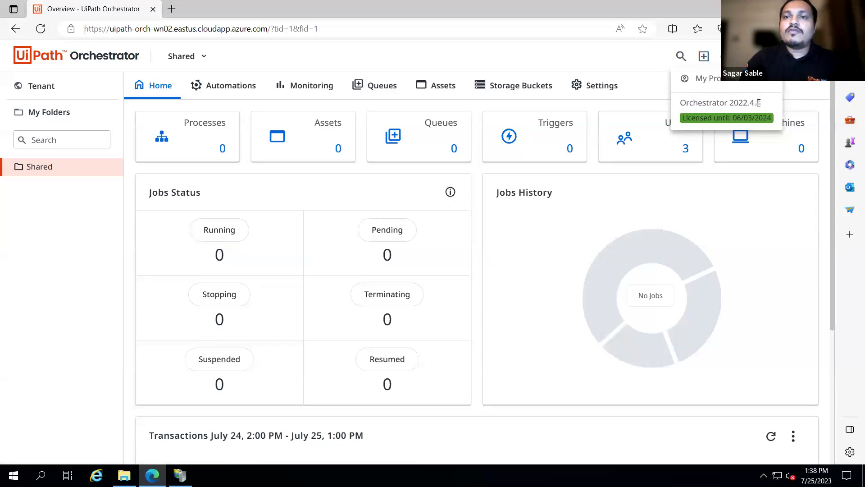
pyautogui.doubleClick(757, 103)
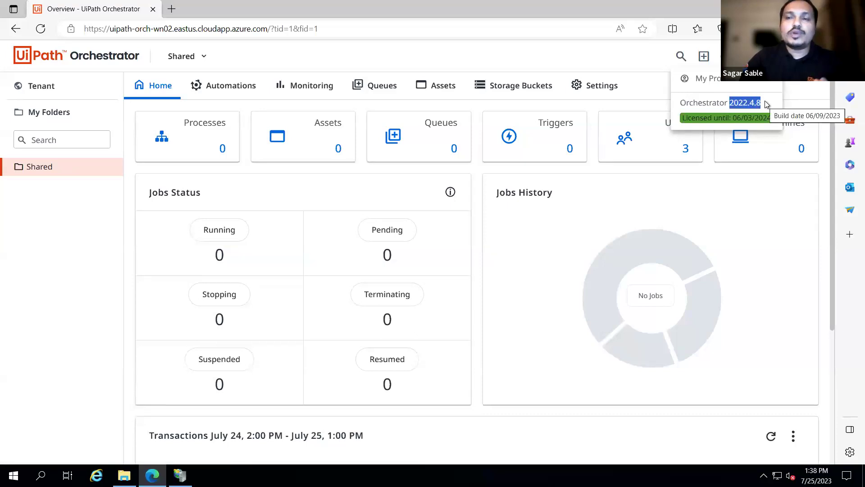
pyautogui.click(756, 103)
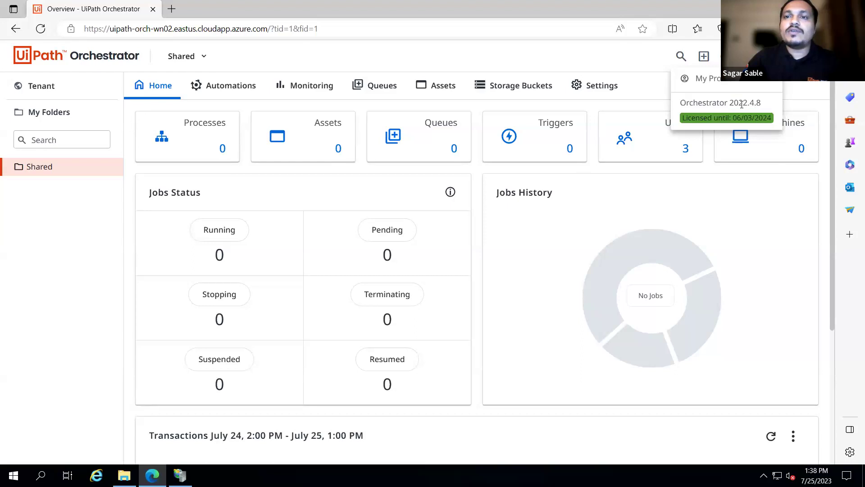
pyautogui.tripleClick(736, 104)
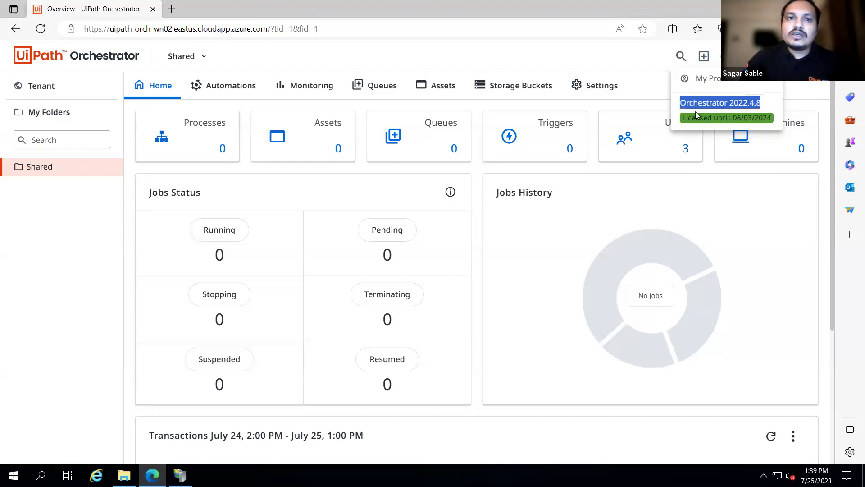
pyautogui.press('super+d')
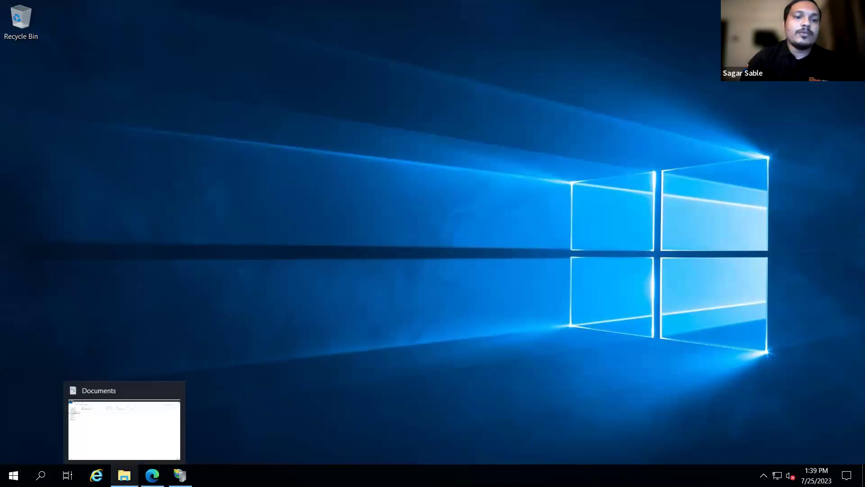
# Run the UiPathOrchestrator 23.4 installer package from the Documents folder
pyautogui.click(124, 475)
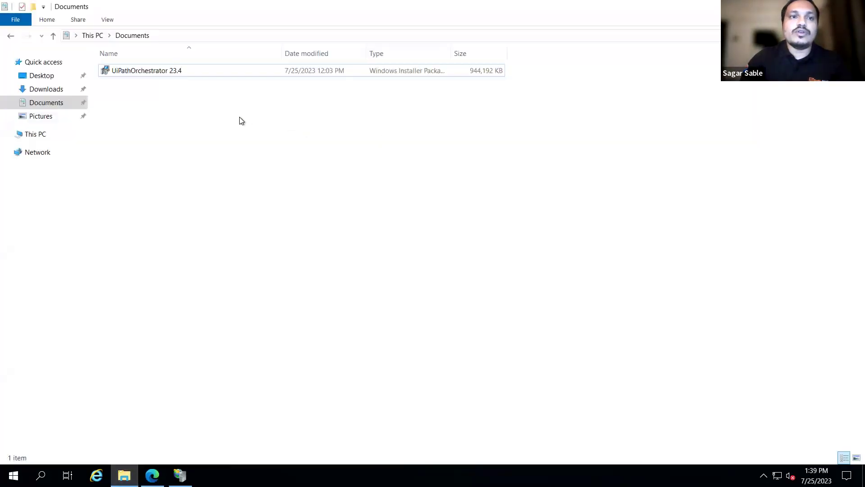
pyautogui.click(158, 72)
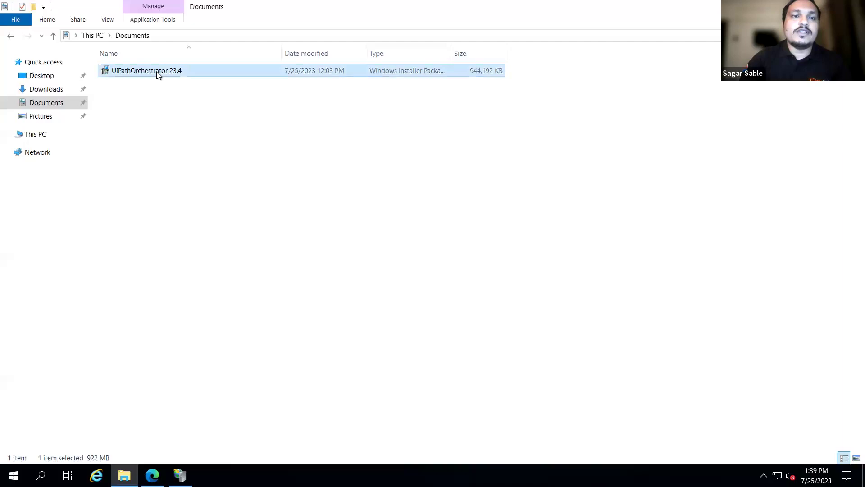
pyautogui.doubleClick(156, 72)
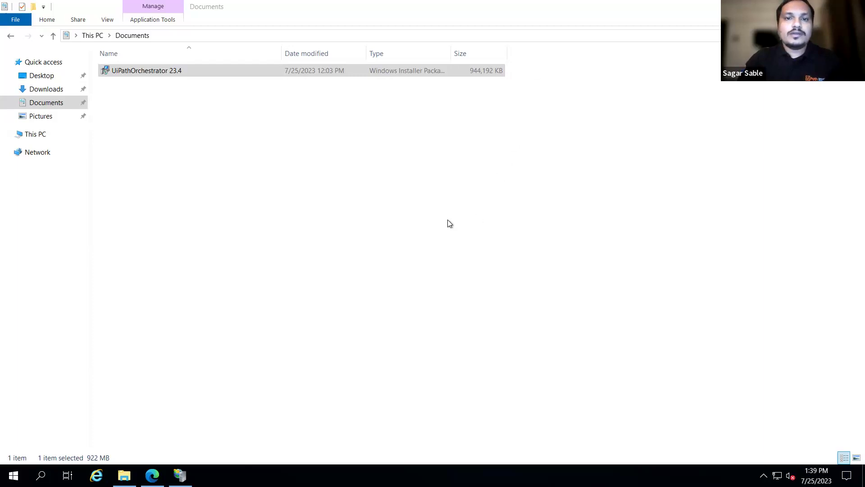
# Clear the Documents window so the Setup v23.4.1 License Agreement page shows
pyautogui.press('Return')
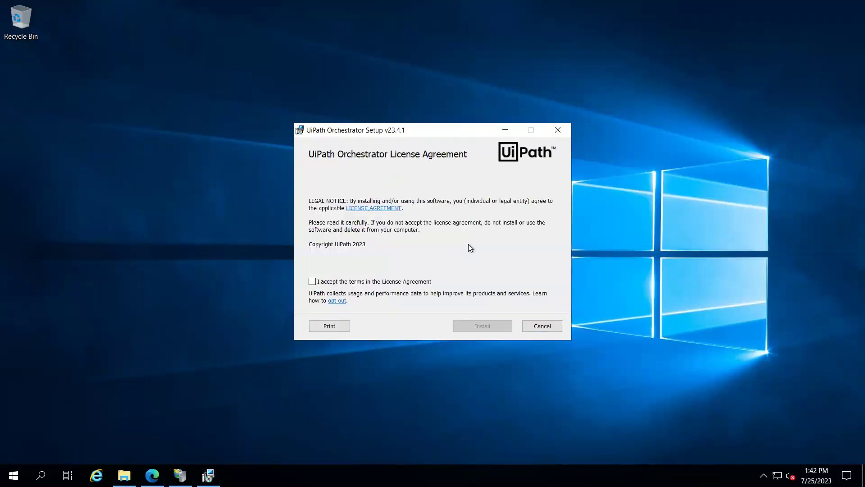
# Accept the License Agreement terms and start the installation
pyautogui.click(423, 282)
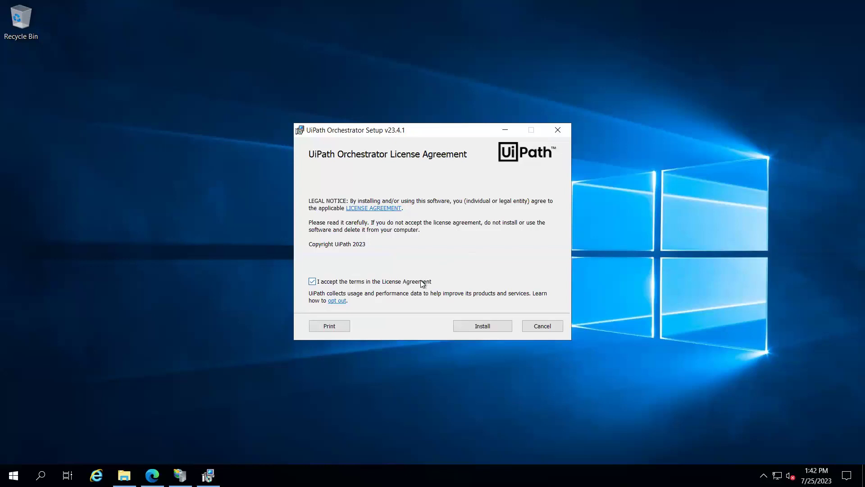
pyautogui.click(469, 325)
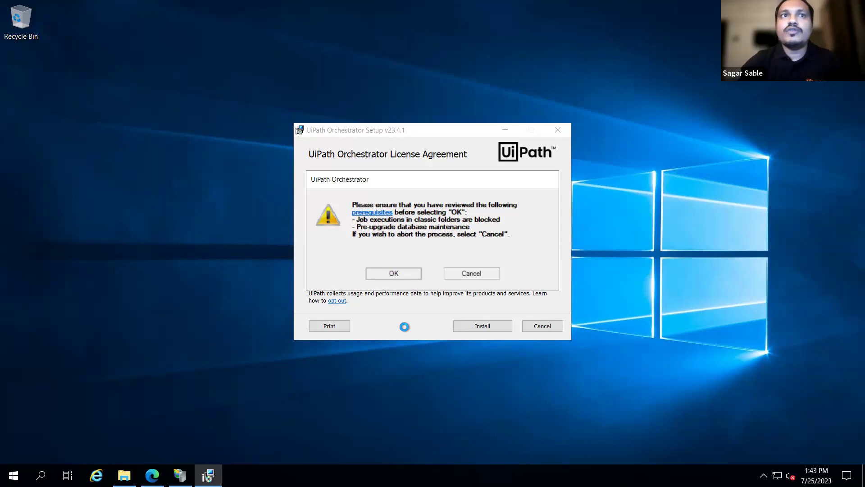
# Confirm the prerequisites warning and keep Insights Integration on, Test Automation off
pyautogui.click(393, 273)
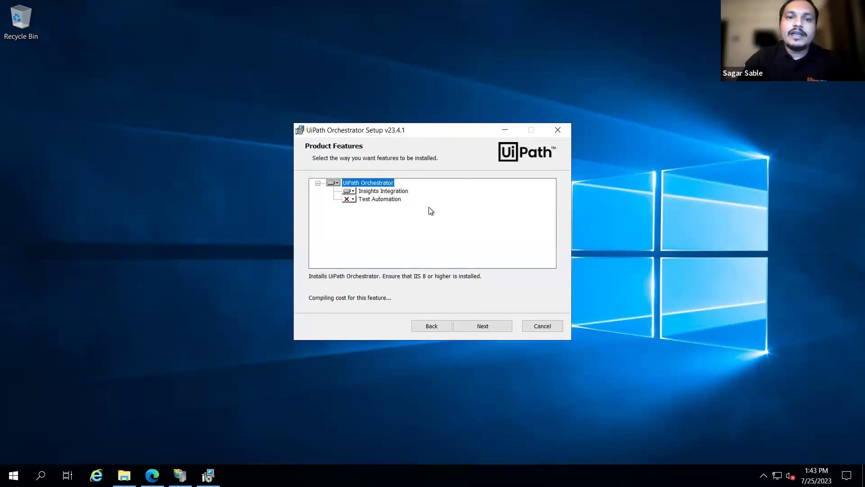
pyautogui.click(354, 191)
pyautogui.click(354, 191)
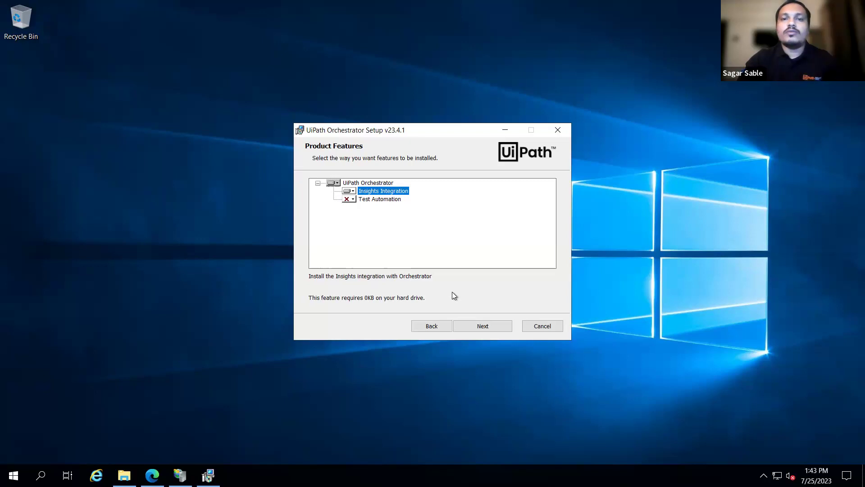
pyautogui.click(481, 326)
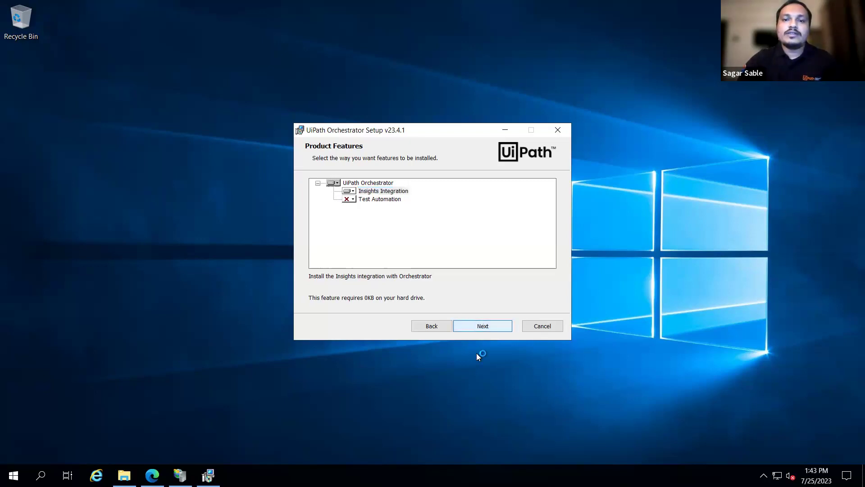
pyautogui.click(483, 327)
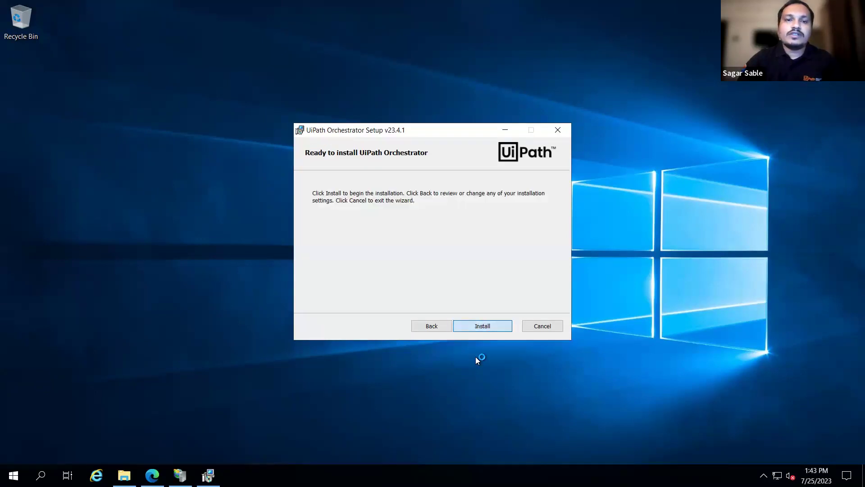
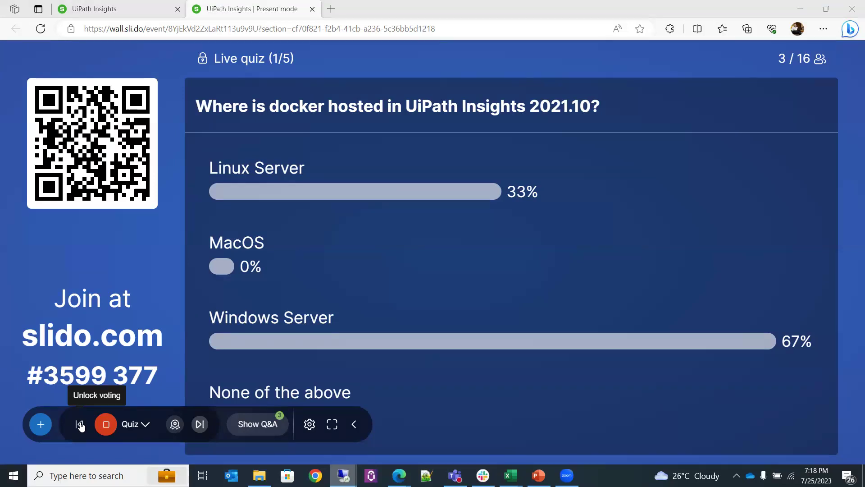
# Reveal Windows Server as question one's correct answer and display the 1/5 leaderboard
pyautogui.click(80, 424)
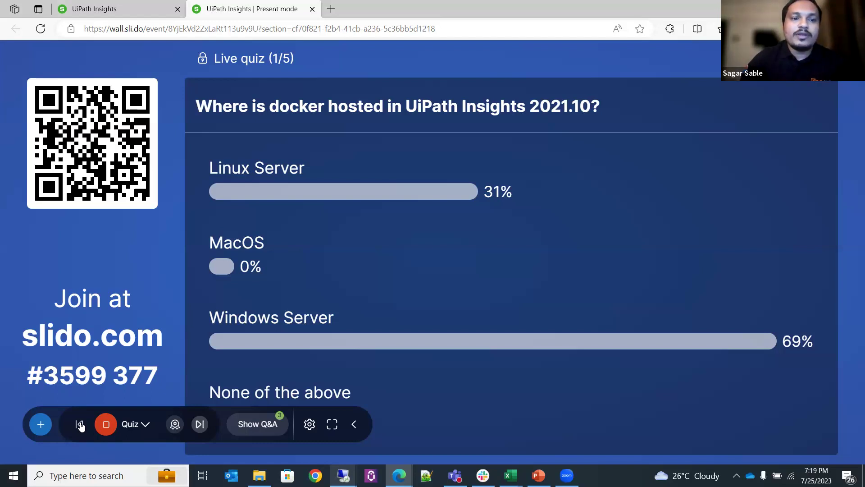
pyautogui.click(79, 424)
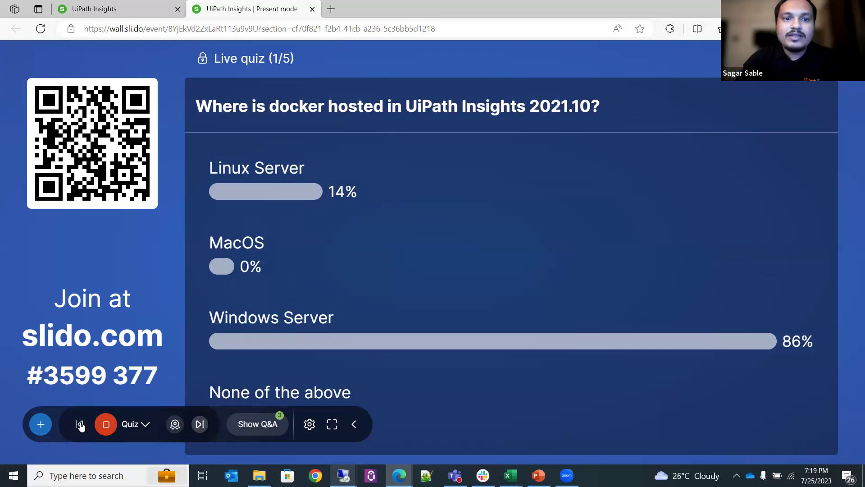
pyautogui.click(202, 427)
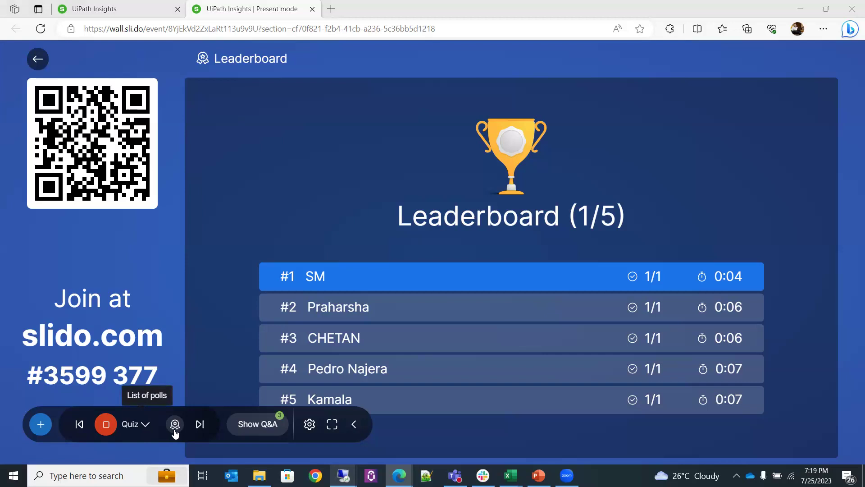
# Run question two, mark False correct, show the 2/5 leaderboard, then advance to question three
pyautogui.click(199, 426)
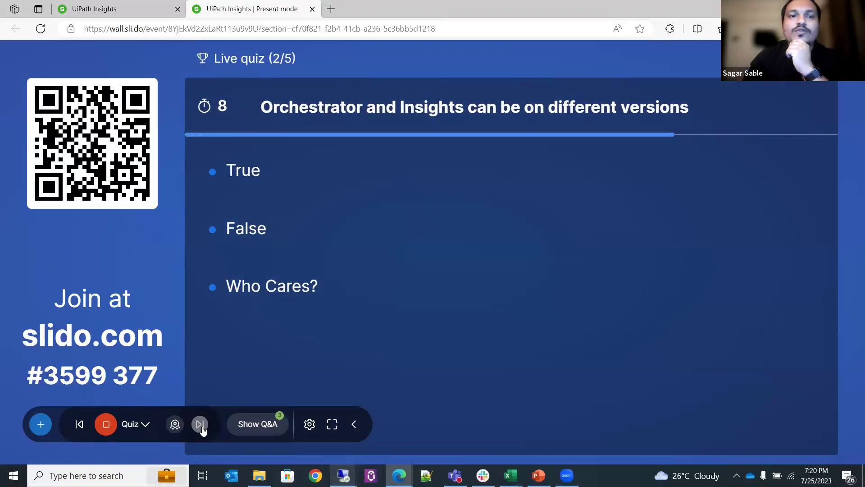
pyautogui.rightClick(202, 430)
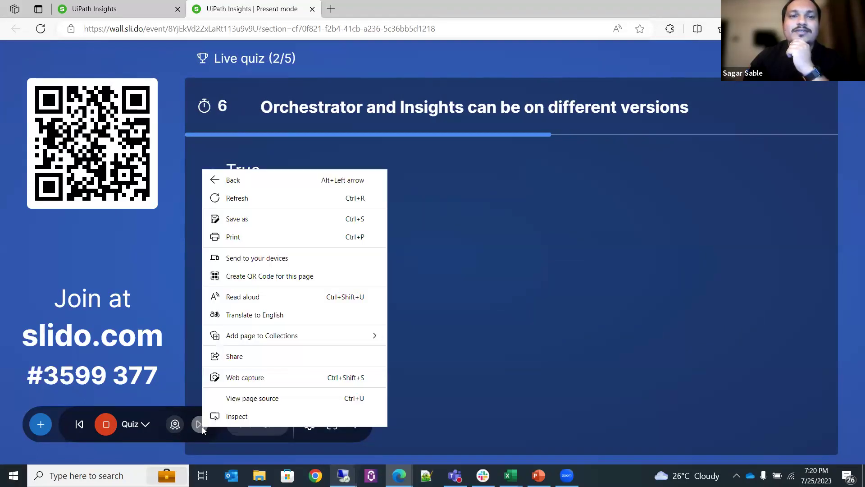
pyautogui.moveTo(188, 396); pyautogui.dragTo(185, 387)
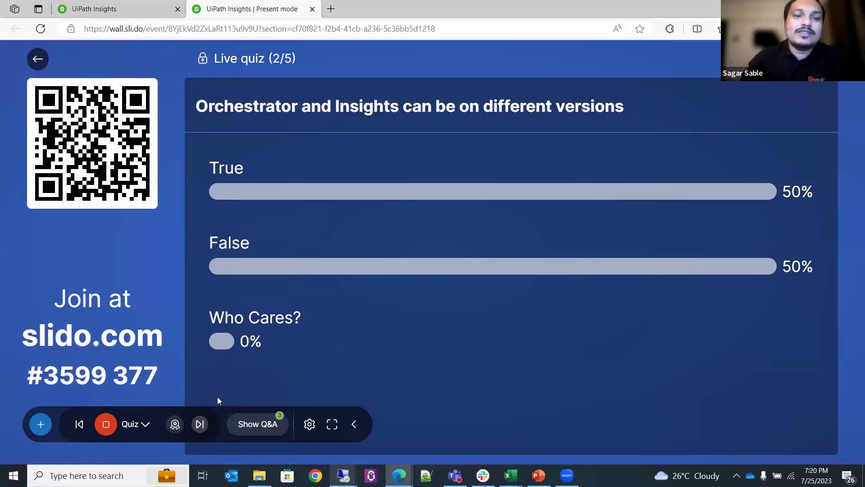
pyautogui.click(201, 424)
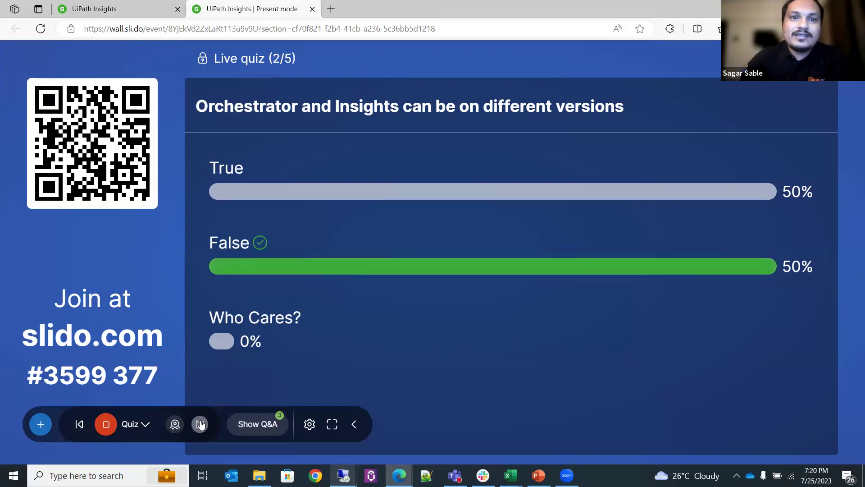
pyautogui.click(200, 424)
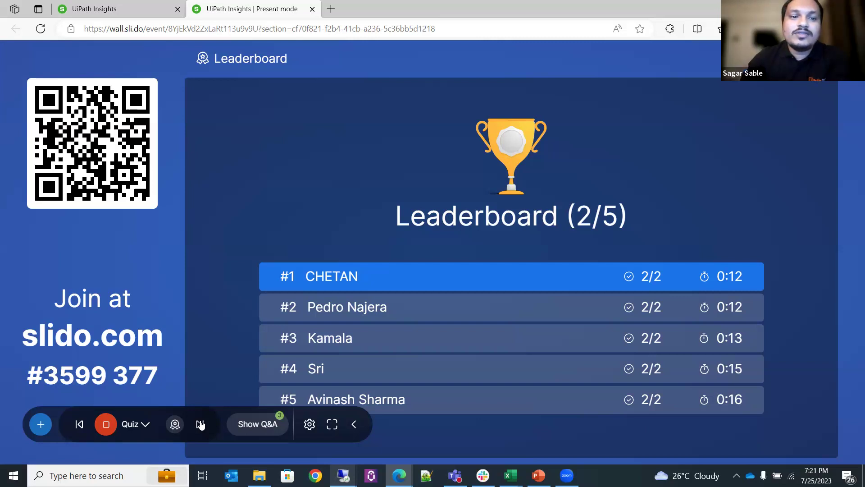
pyautogui.click(200, 424)
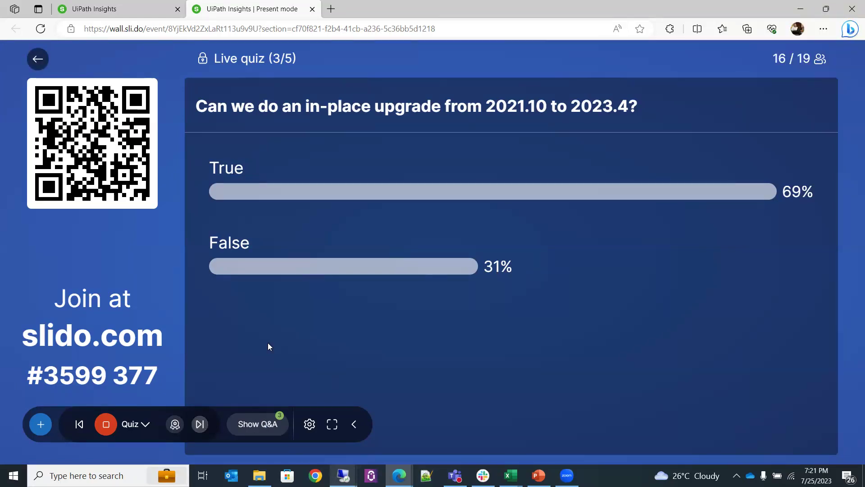
# Reveal False as the in-place upgrade answer and display the 3/5 leaderboard
pyautogui.click(201, 424)
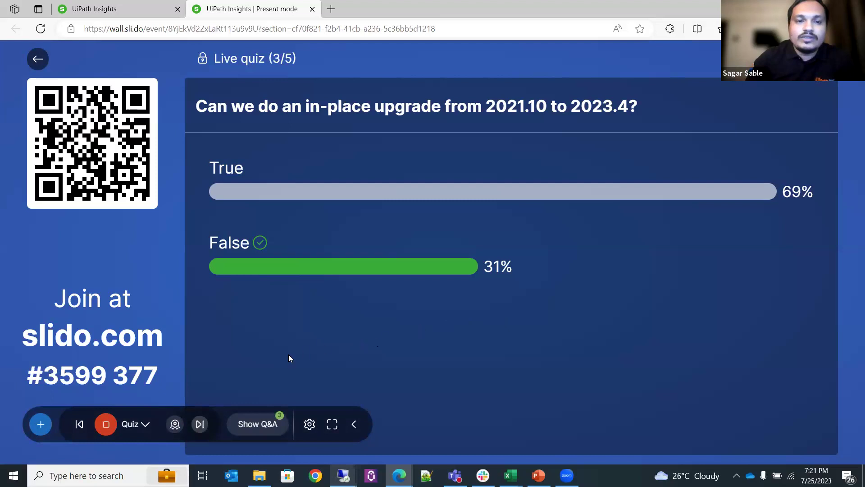
pyautogui.click(200, 424)
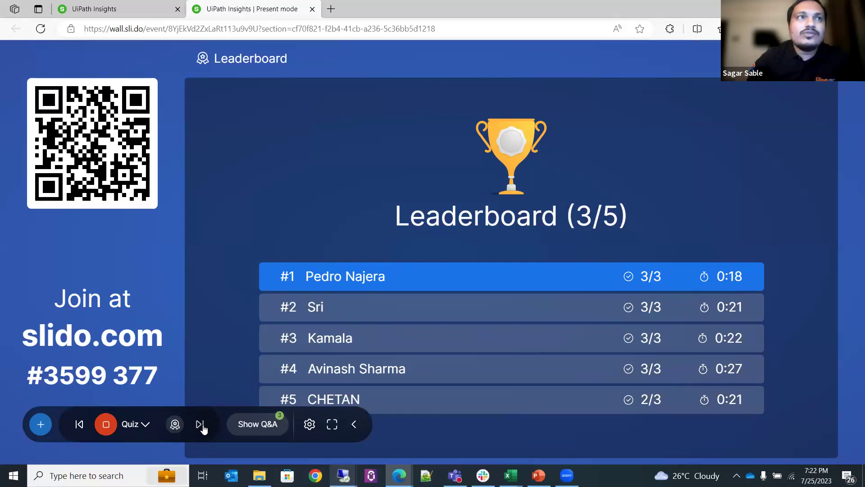
# Run question four, reveal Automatic Backfill as correct, and display the 4/5 leaderboard
pyautogui.click(201, 425)
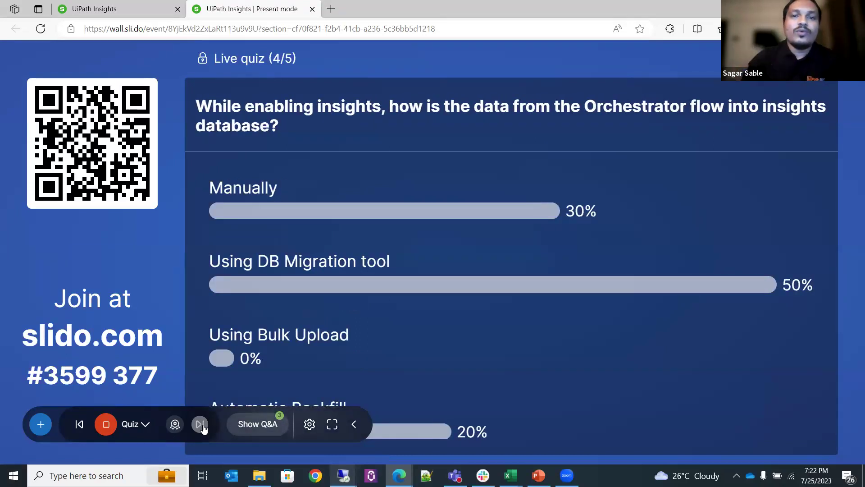
pyautogui.scroll(-1, 568, 339)
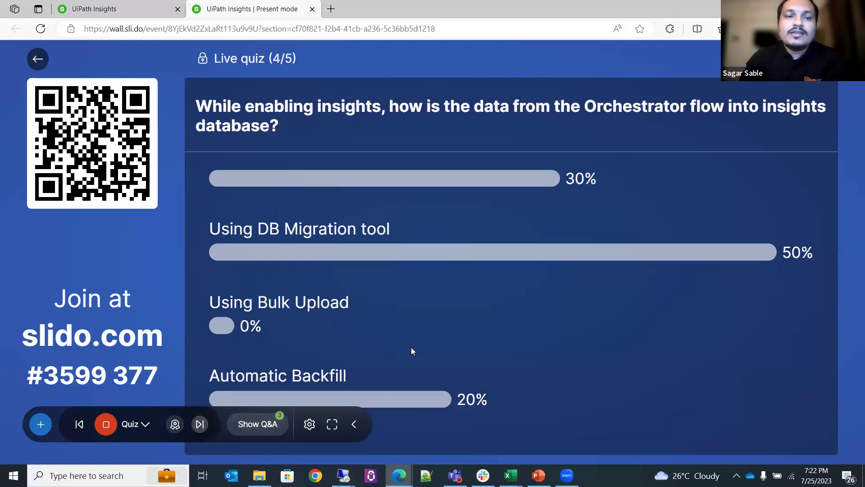
pyautogui.click(200, 423)
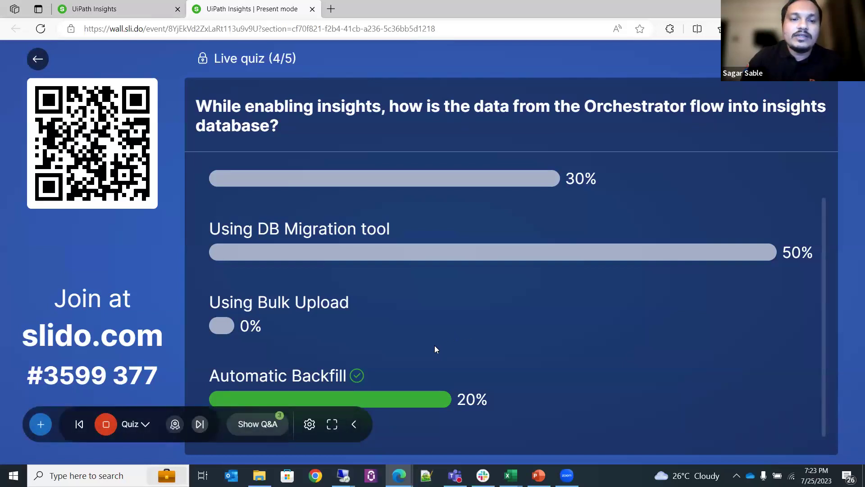
pyautogui.scroll(1, 434, 345)
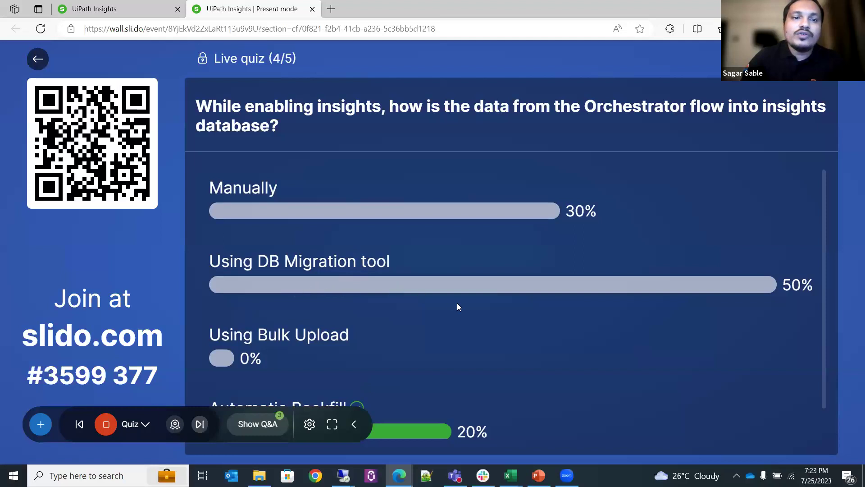
pyautogui.scroll(-1, 484, 344)
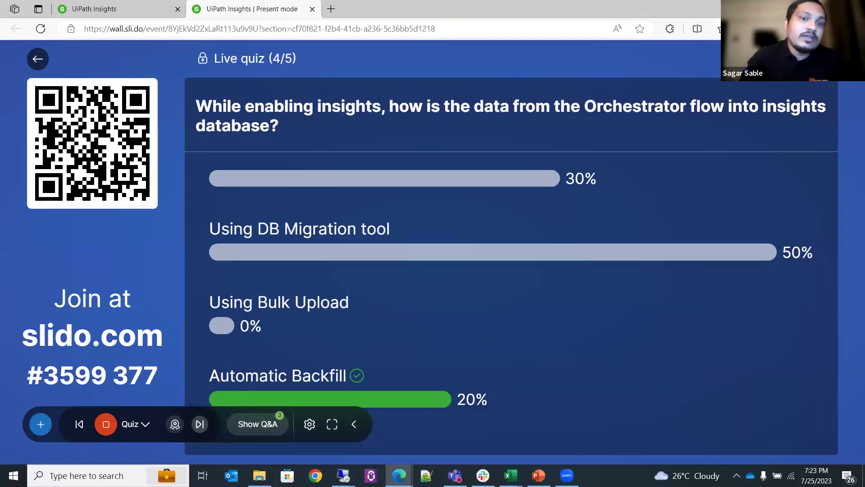
pyautogui.click(199, 426)
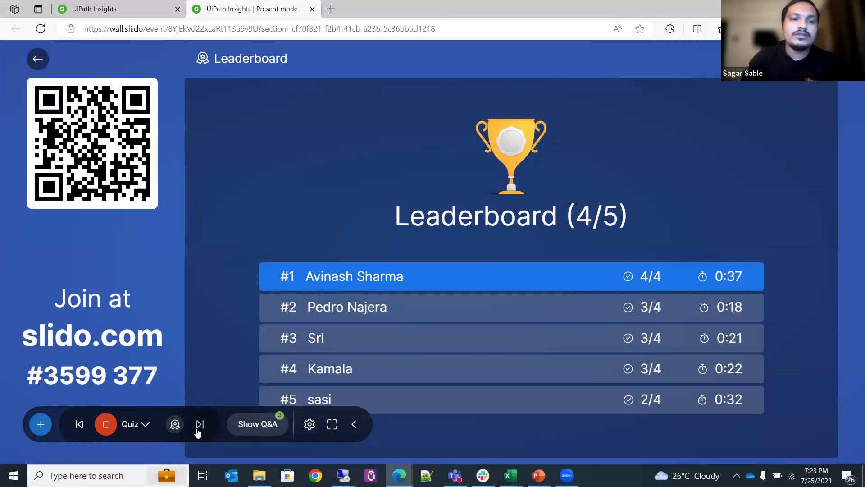
# Run question five, reveal User Migration Tool as correct, and show the final leaderboard
pyautogui.click(199, 424)
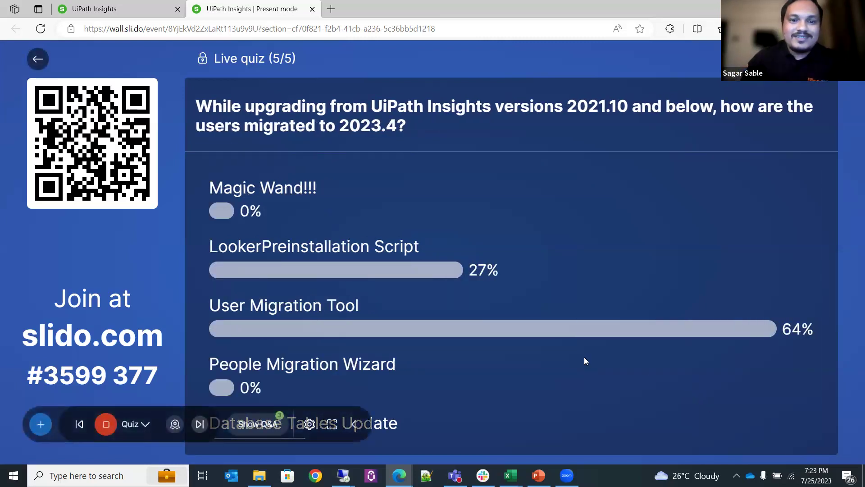
pyautogui.scroll(-1, 583, 357)
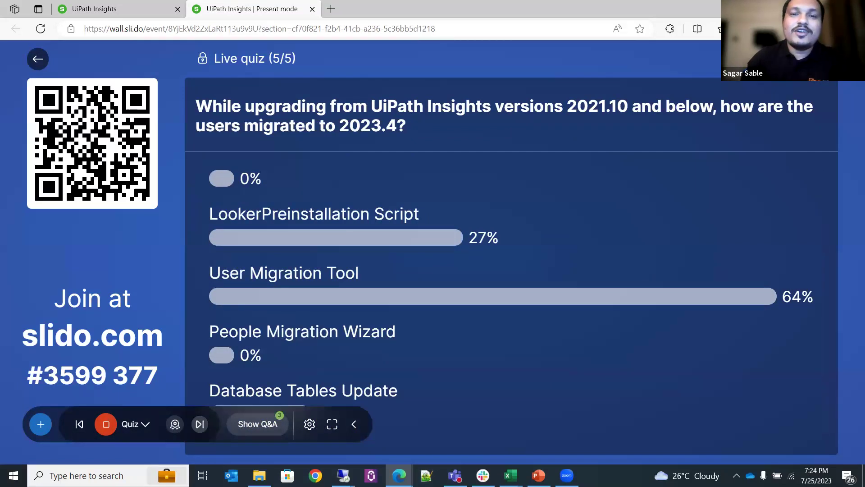
pyautogui.scroll(1, 509, 304)
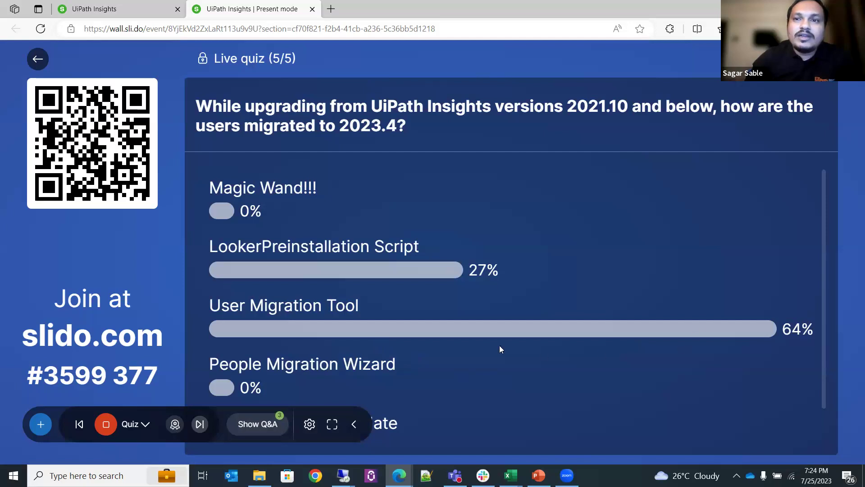
pyautogui.click(202, 426)
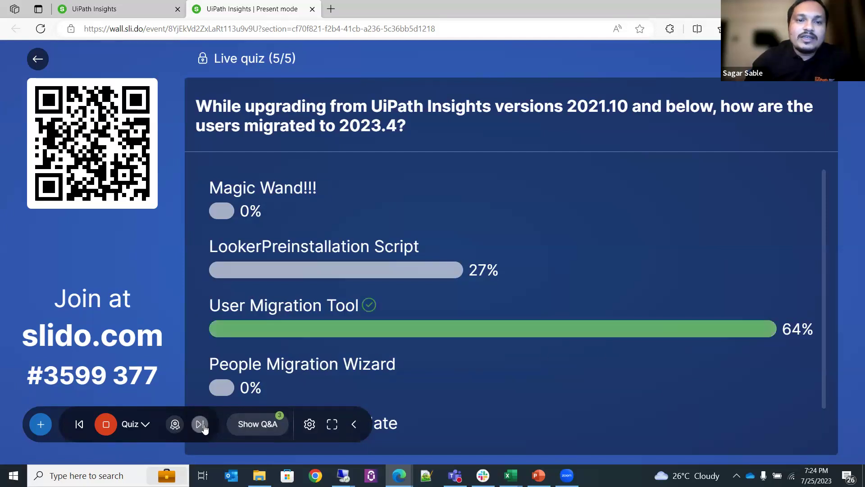
pyautogui.click(201, 425)
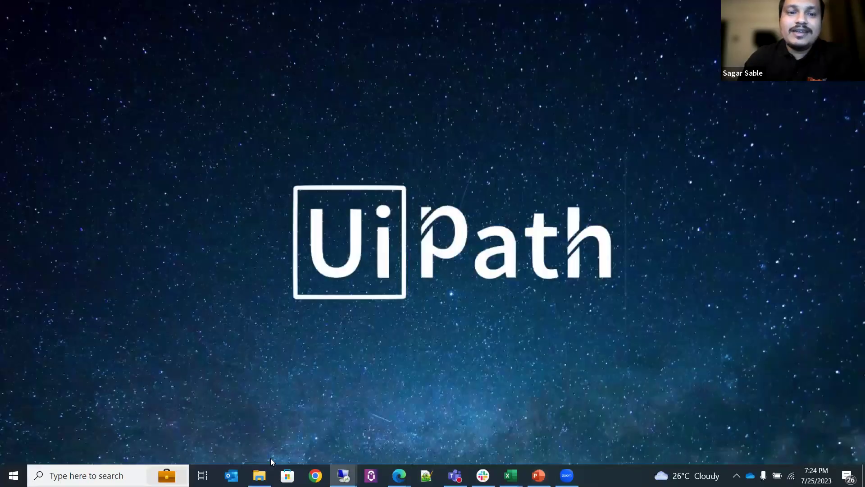
# Accept the reboot warning so Orchestrator 23.4.1 keeps installing, then maximize the remote session
pyautogui.moveTo(343, 475)
pyautogui.click(332, 423)
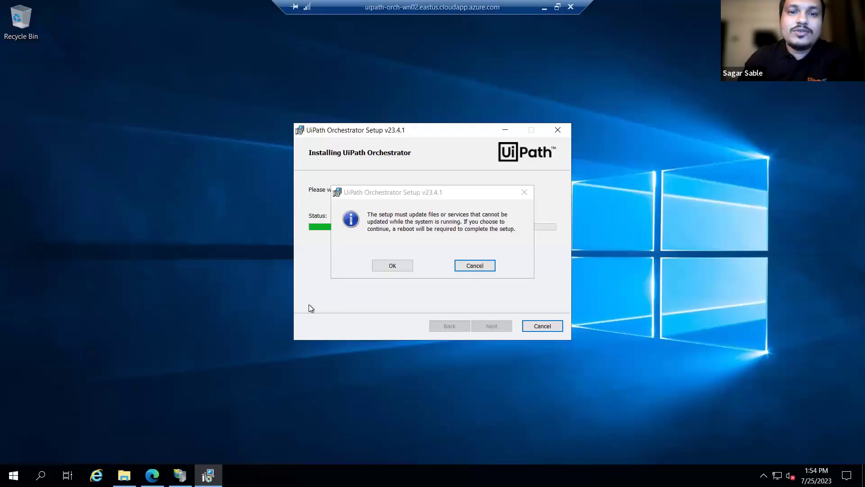
pyautogui.click(396, 266)
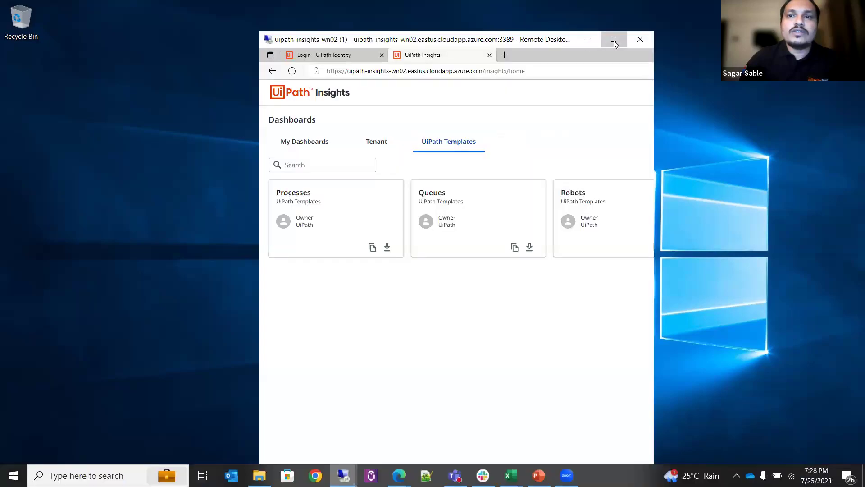
pyautogui.click(614, 40)
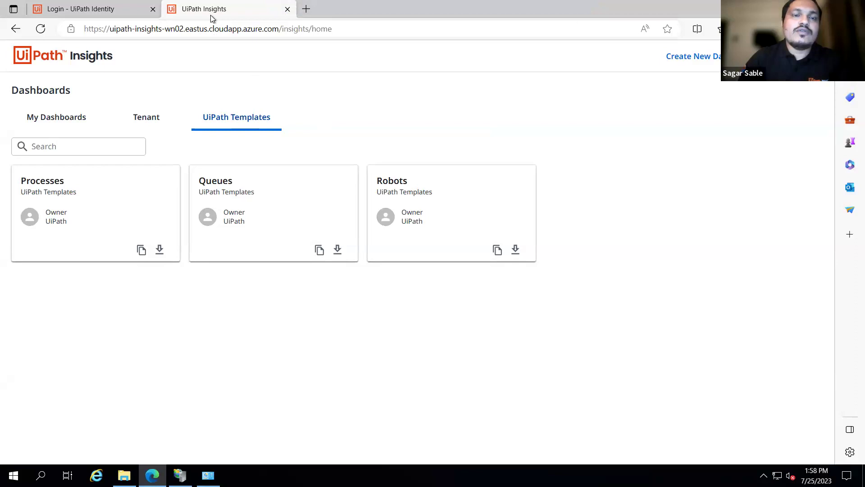
pyautogui.click(114, 12)
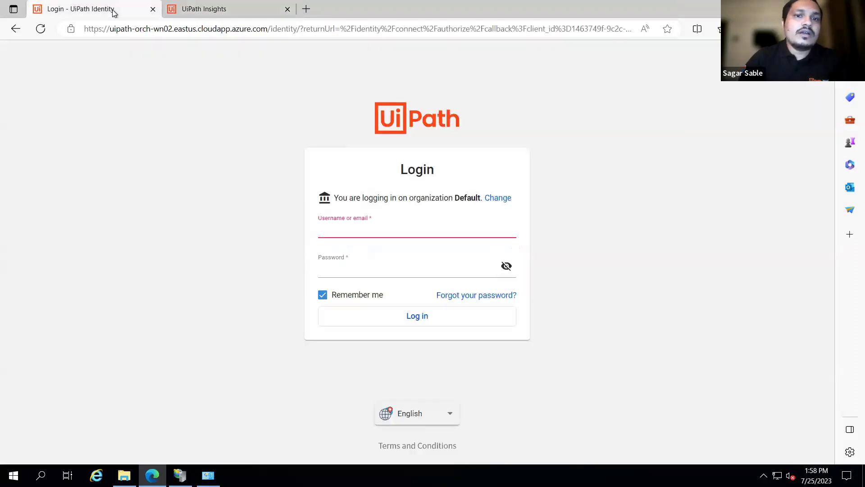
pyautogui.click(185, 13)
pyautogui.click(112, 14)
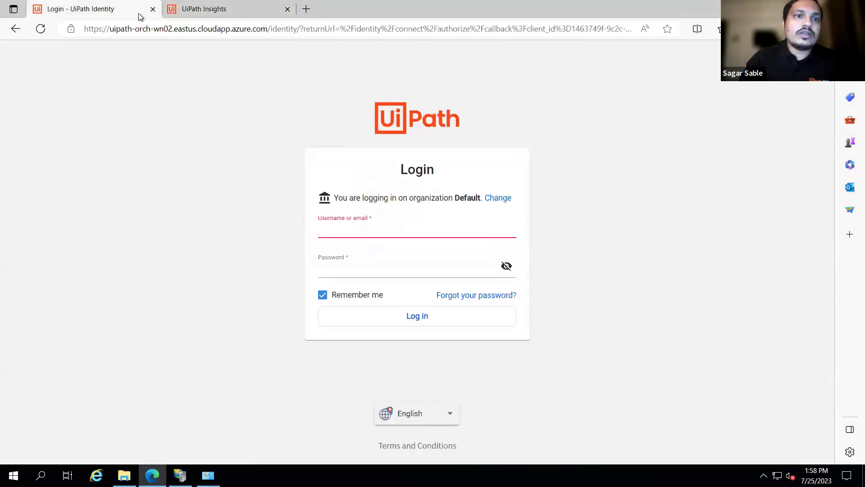
pyautogui.click(220, 13)
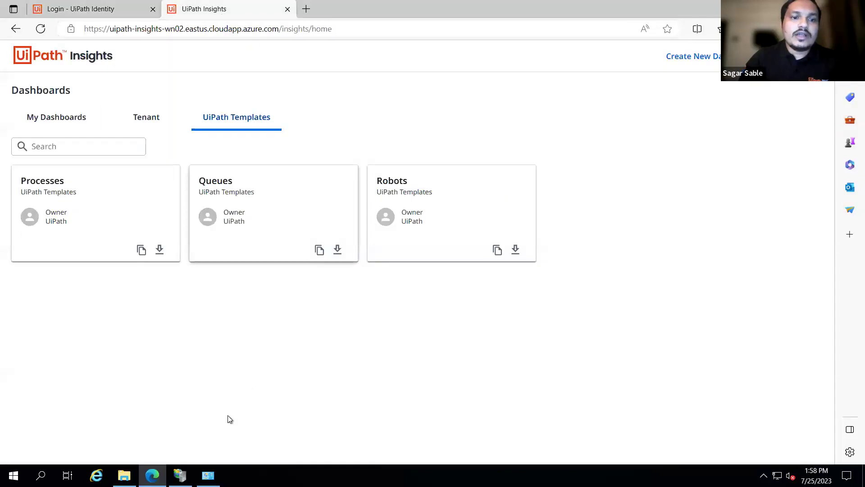
pyautogui.click(208, 475)
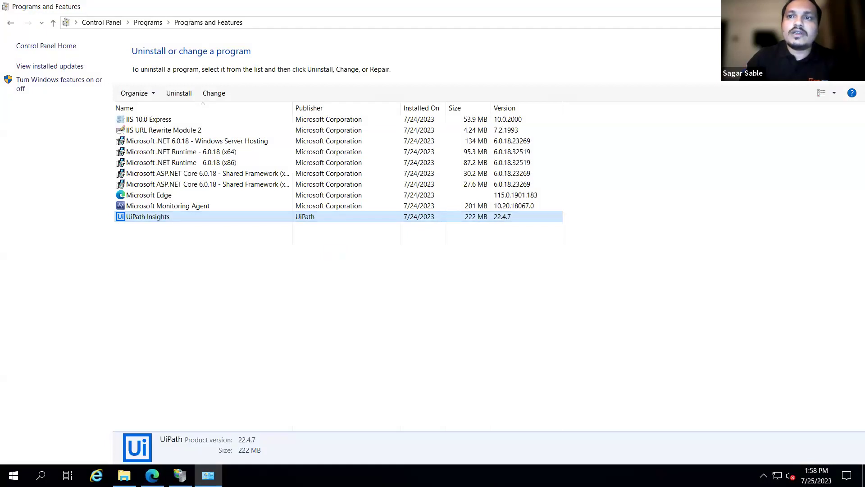
pyautogui.hotkey('alt', 'Tab')
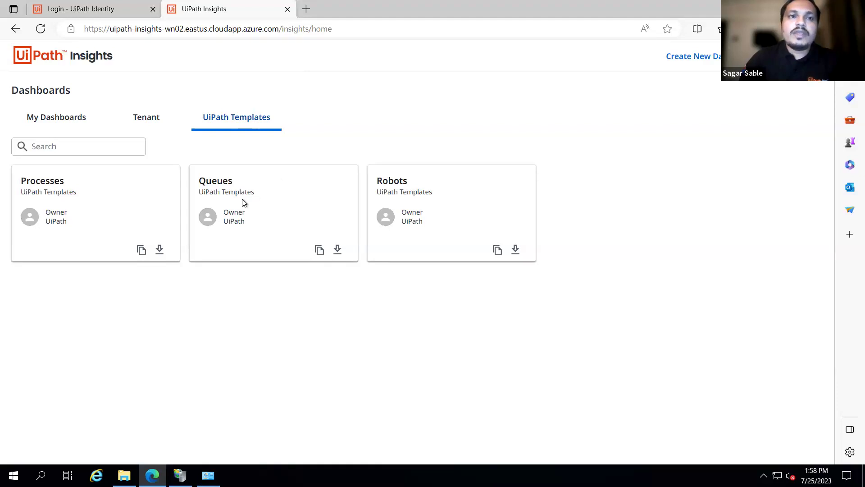
pyautogui.hotkey('shift', 'F10')
pyautogui.click(662, 208)
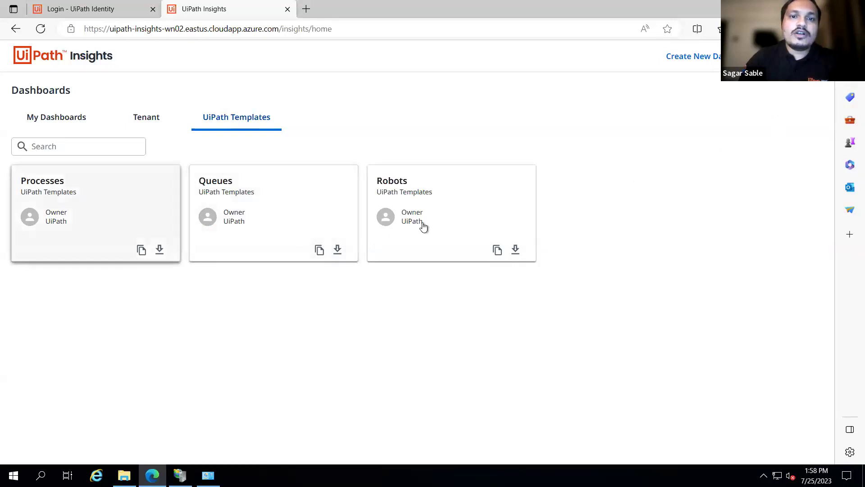
pyautogui.click(76, 122)
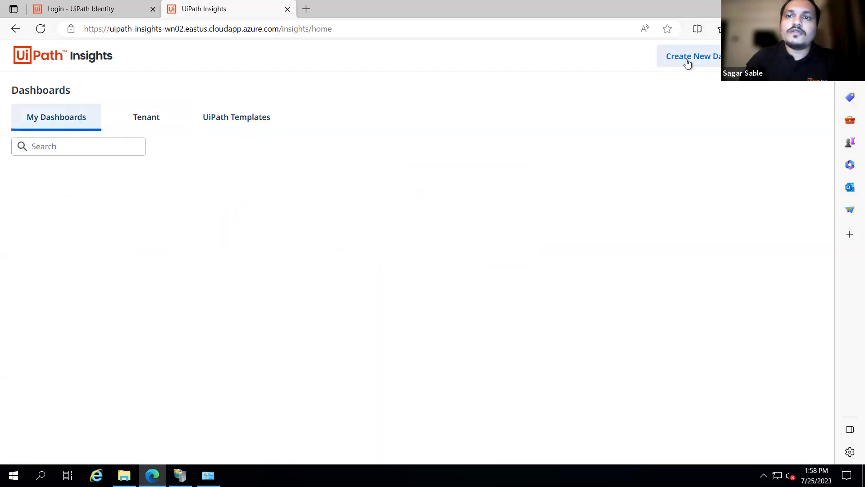
pyautogui.click(147, 122)
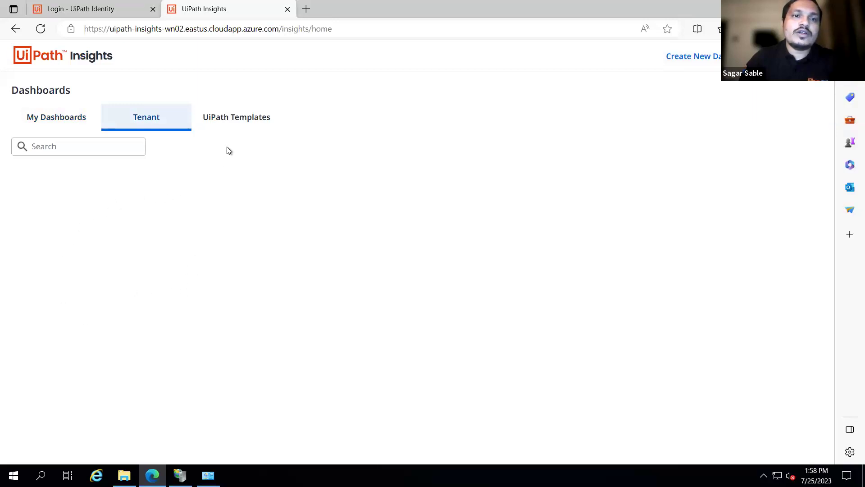
pyautogui.click(248, 127)
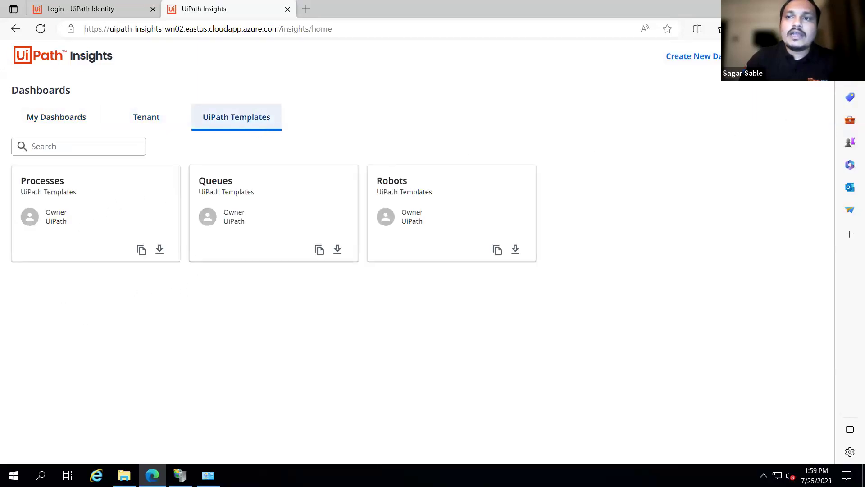
pyautogui.click(717, 56)
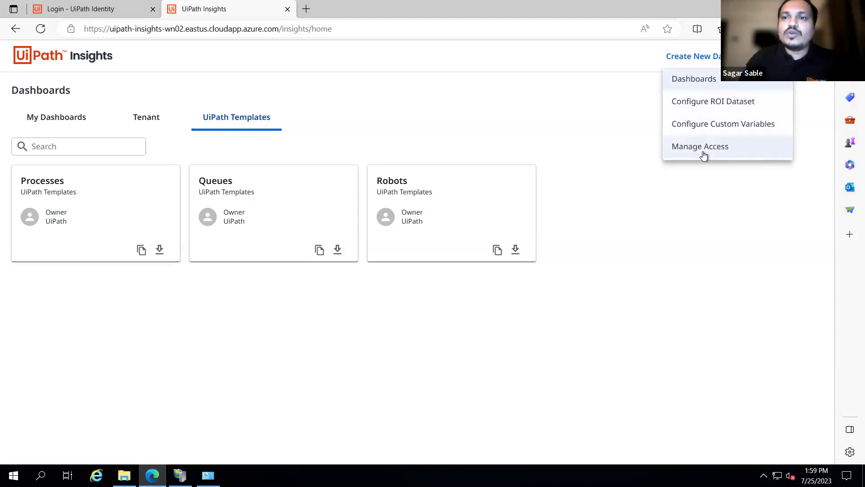
pyautogui.click(453, 112)
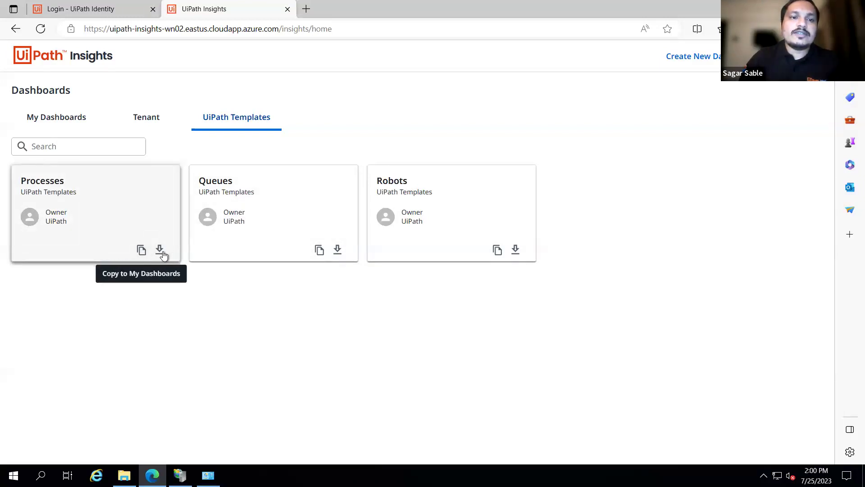
pyautogui.moveTo(537, 1)
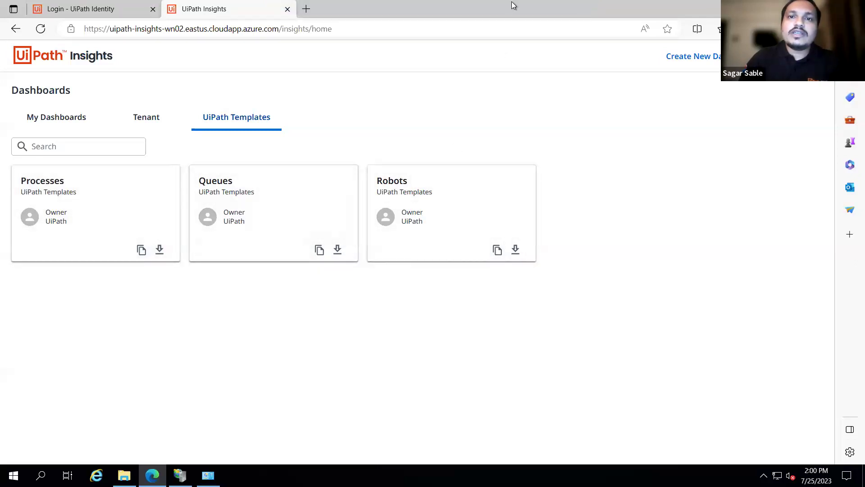
# Finish the setup wizard, reload the Orchestrator portal, and confirm it reports version 2023.4.1
pyautogui.click(542, 8)
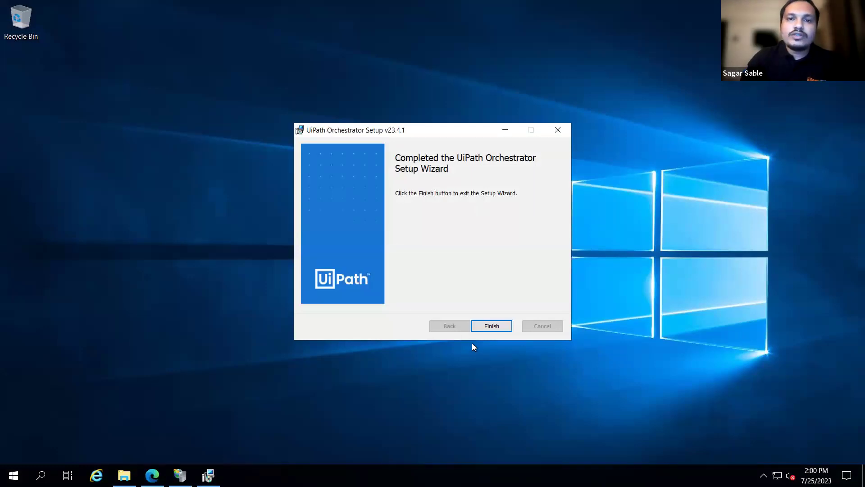
pyautogui.click(491, 326)
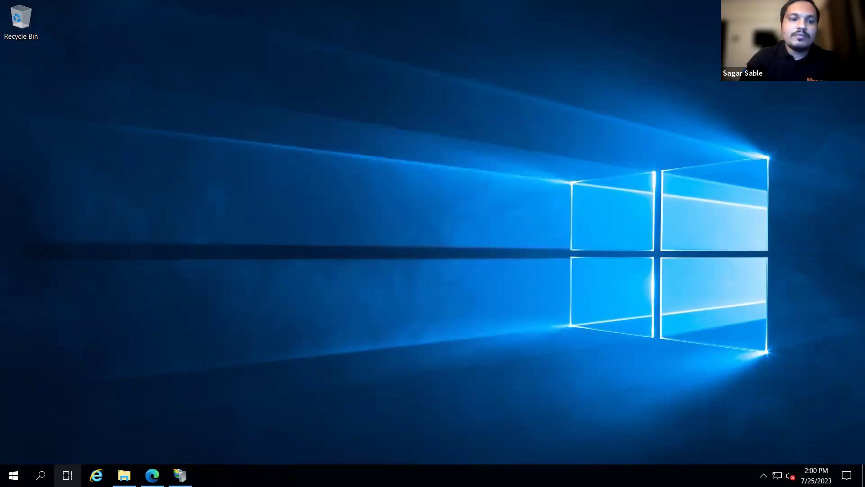
pyautogui.click(152, 475)
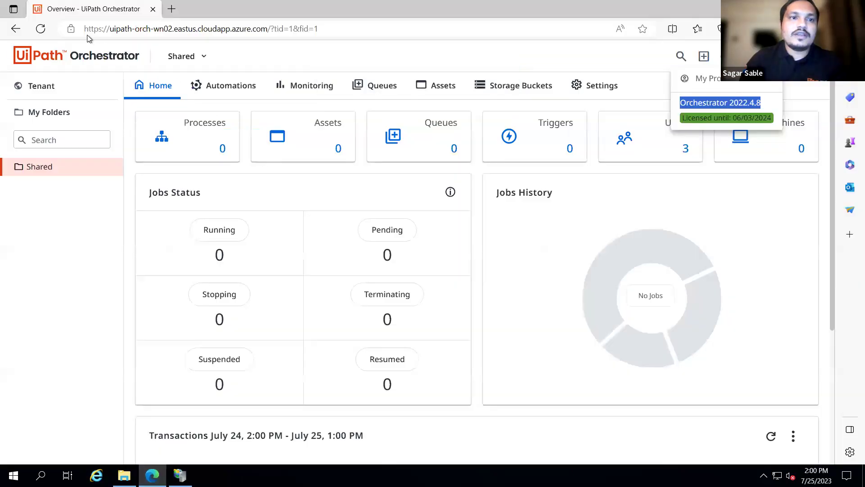
pyautogui.click(41, 29)
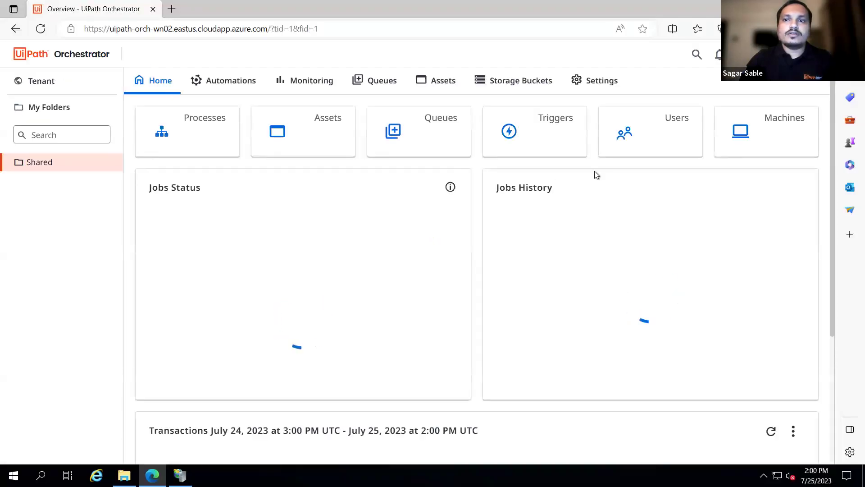
pyautogui.click(761, 54)
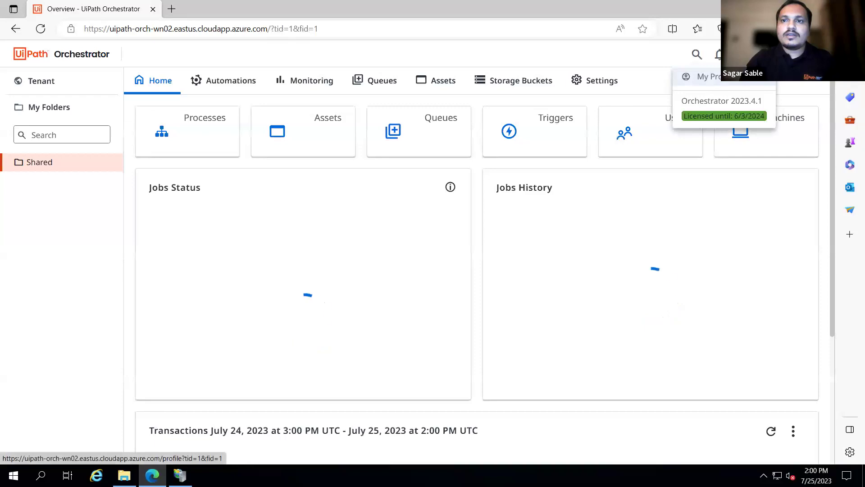
pyautogui.tripleClick(751, 100)
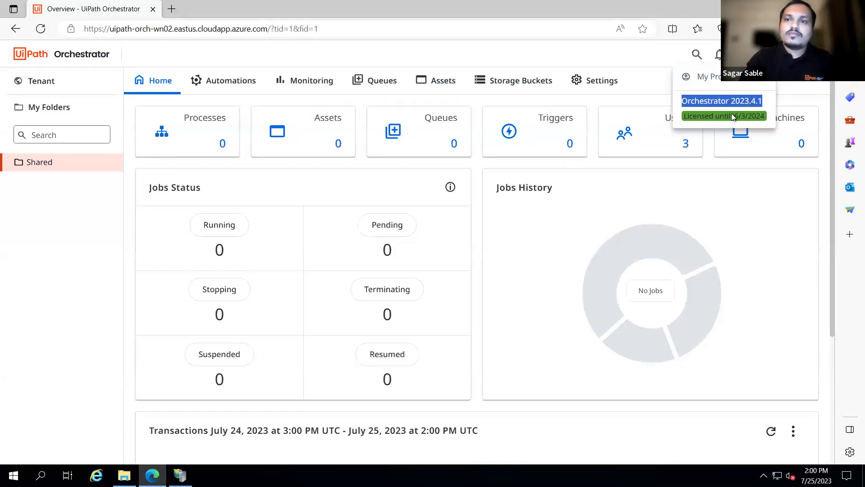
pyautogui.click(726, 103)
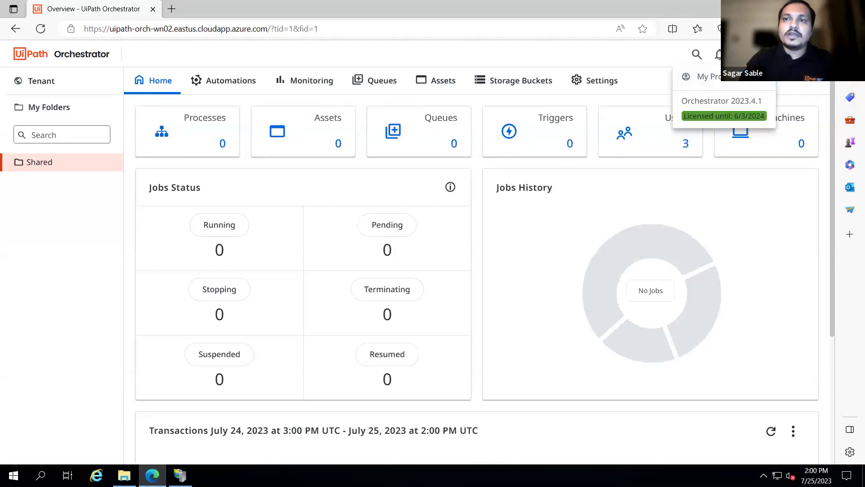
pyautogui.press('super+d')
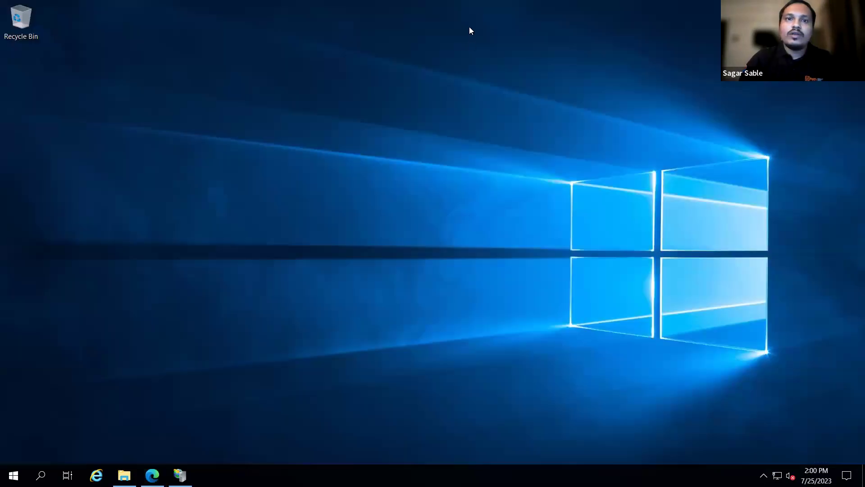
# On the Insights server, reload the Insights page and check UiPath Insights 22.4.7 in Programs and Features
pyautogui.moveTo(483, 2)
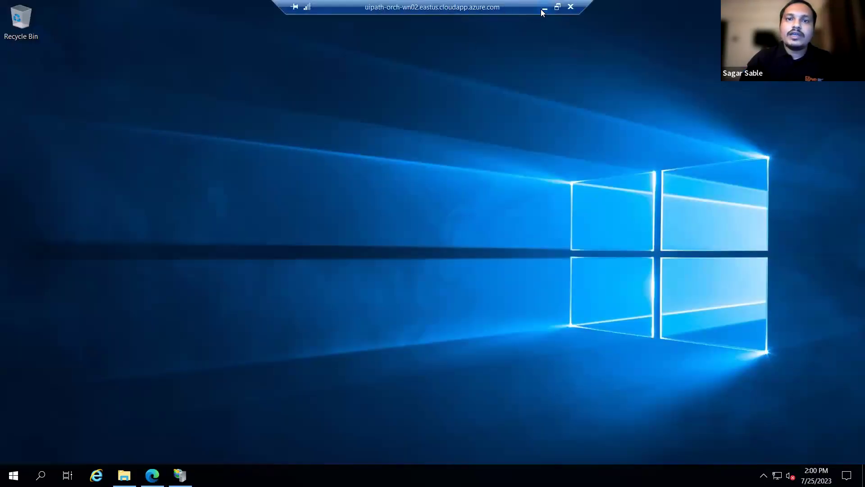
pyautogui.click(543, 9)
pyautogui.moveTo(345, 473)
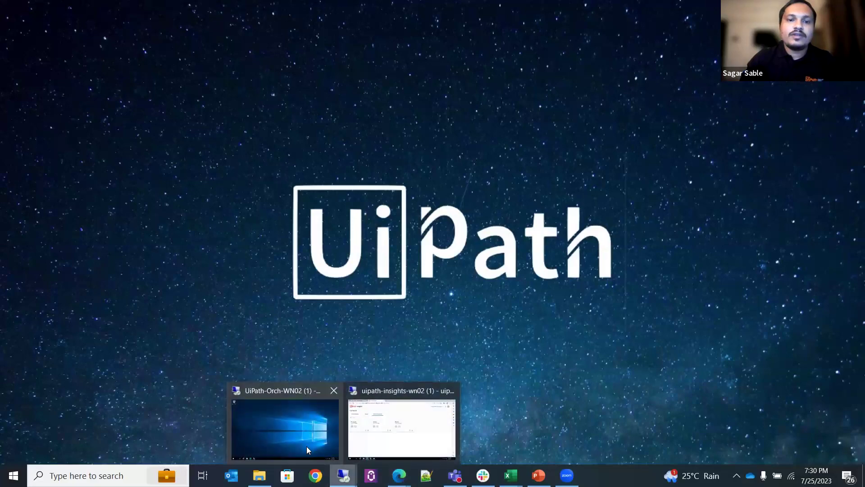
pyautogui.click(407, 427)
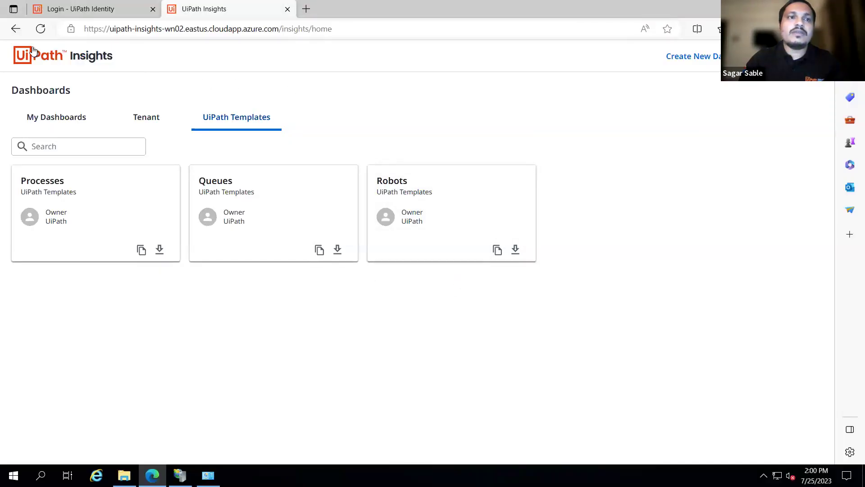
pyautogui.click(41, 32)
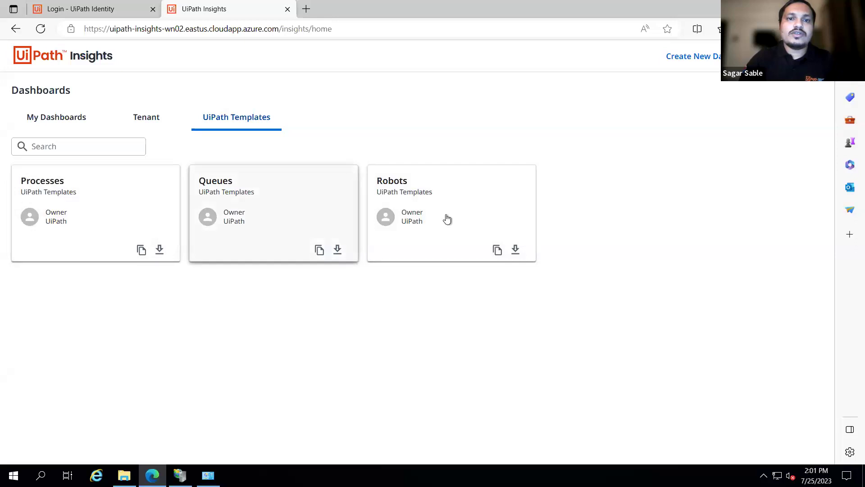
pyautogui.click(208, 476)
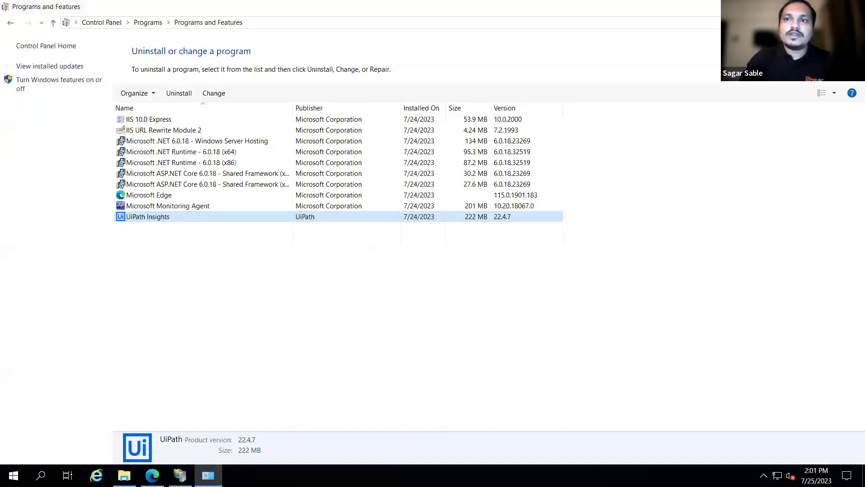
# Reload the Orchestrator login page, restore the Insights installer folder, and return to the presentation
pyautogui.hotkey('alt', 'Tab')
pyautogui.click(93, 9)
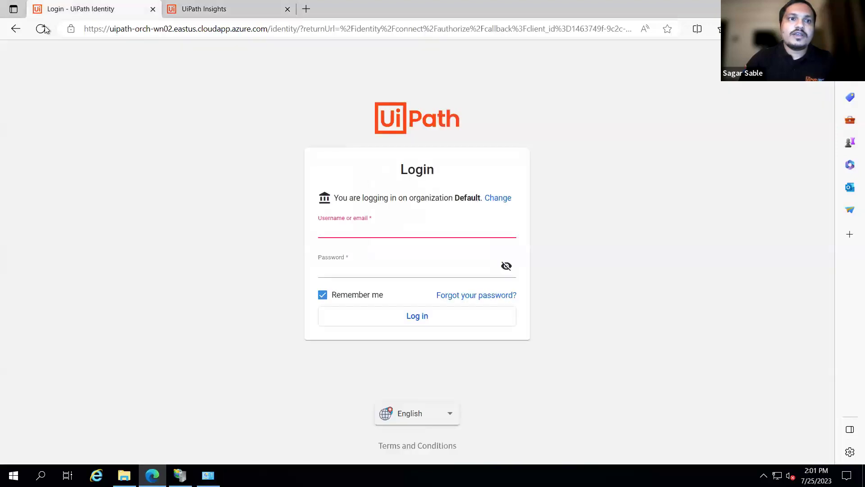
pyautogui.click(43, 30)
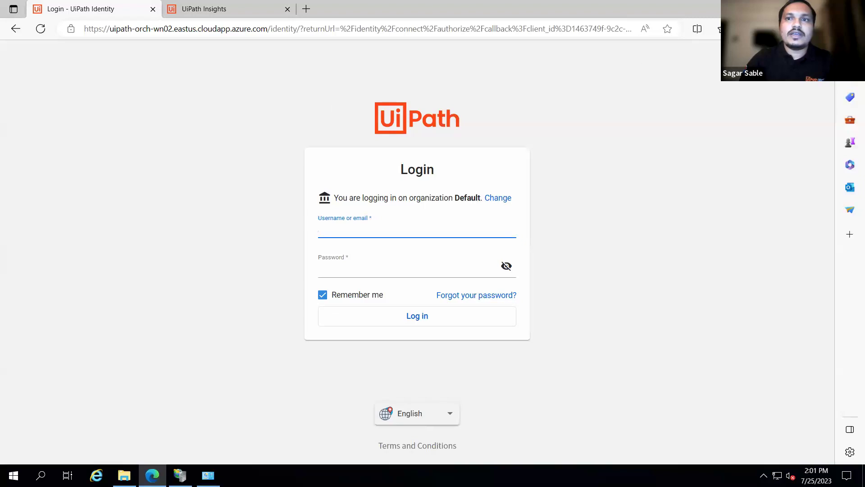
pyautogui.press('super+d')
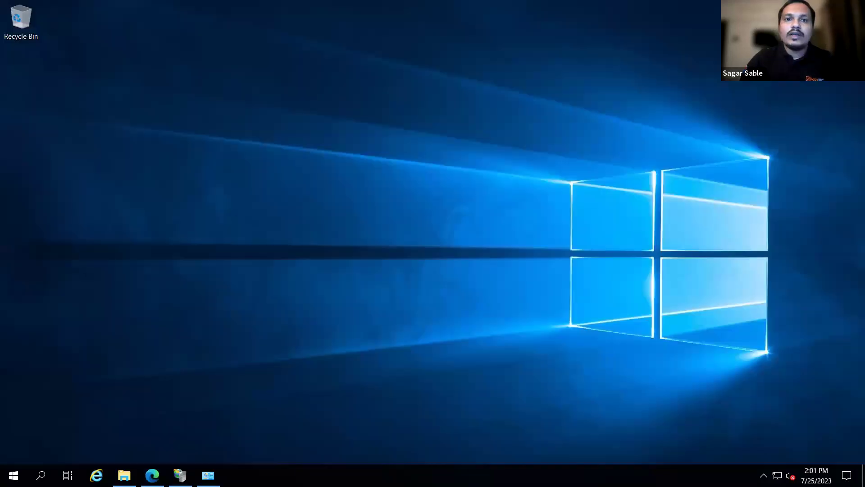
pyautogui.click(124, 475)
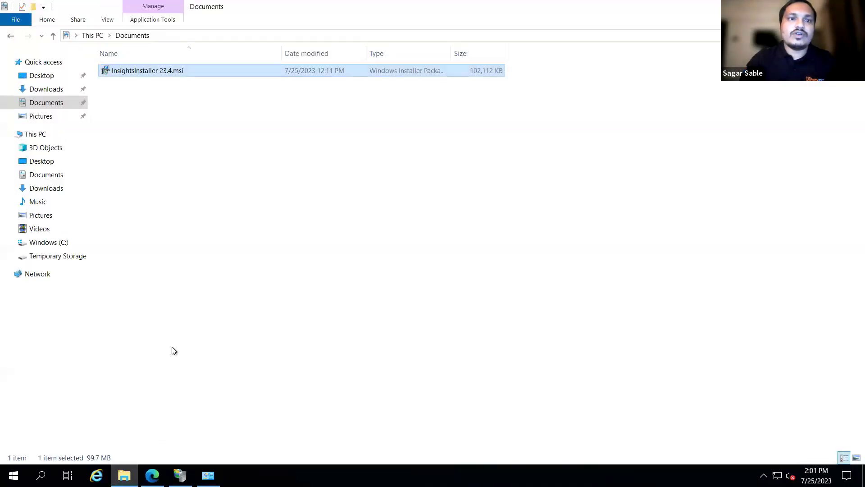
pyautogui.click(212, 112)
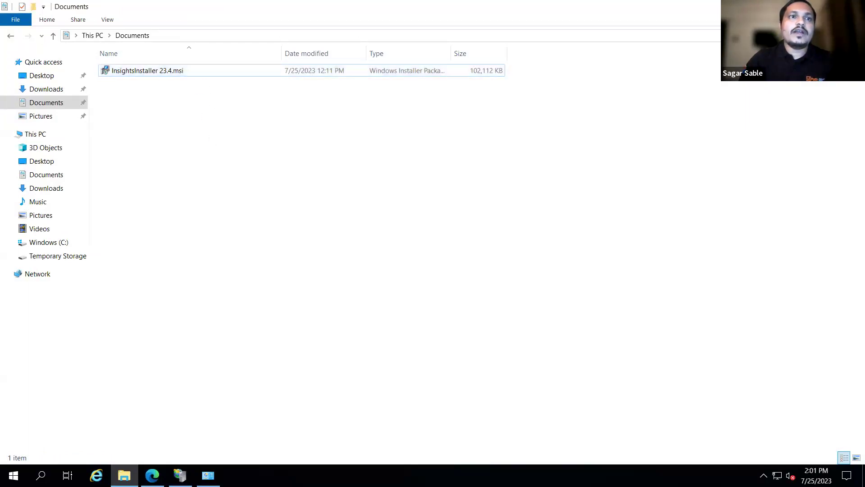
pyautogui.hotkey('alt', 'Tab')
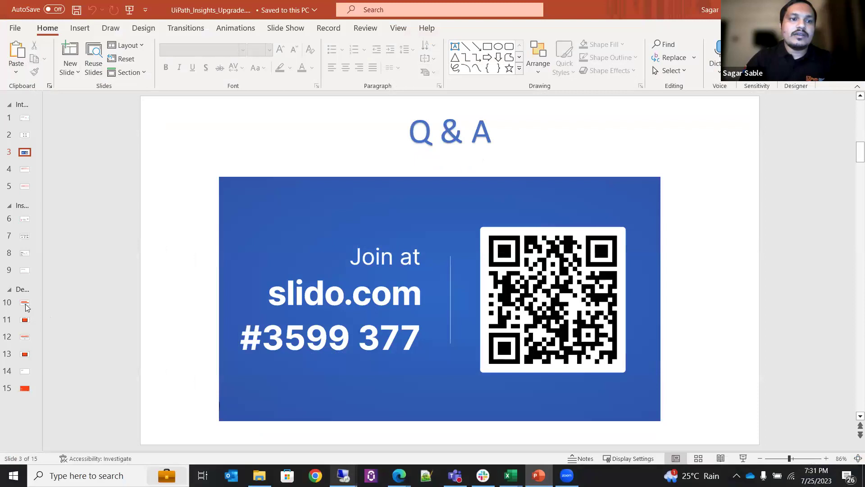
# Move the deck from slide 10 to slide 13's Insights demo, then return to the server
pyautogui.click(25, 302)
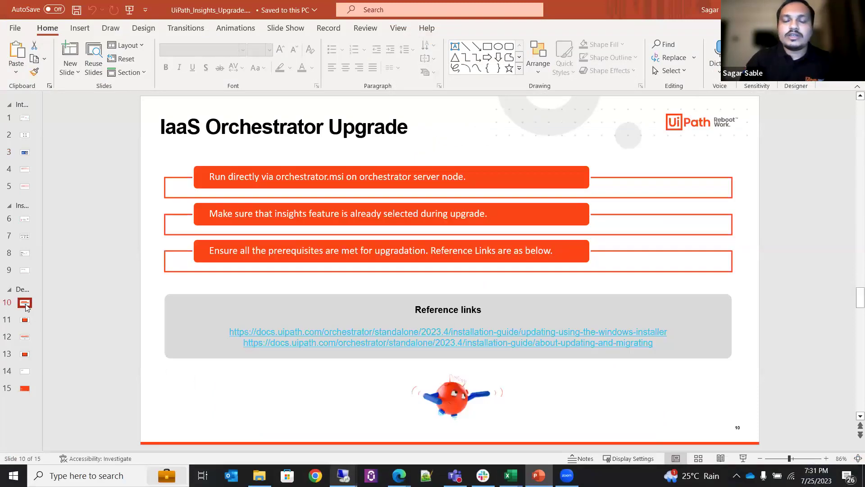
pyautogui.press('Down')
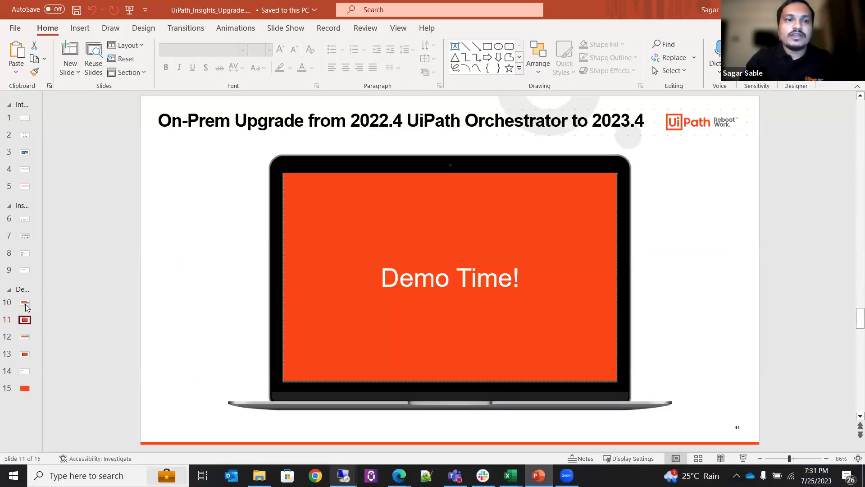
pyautogui.press('Down')
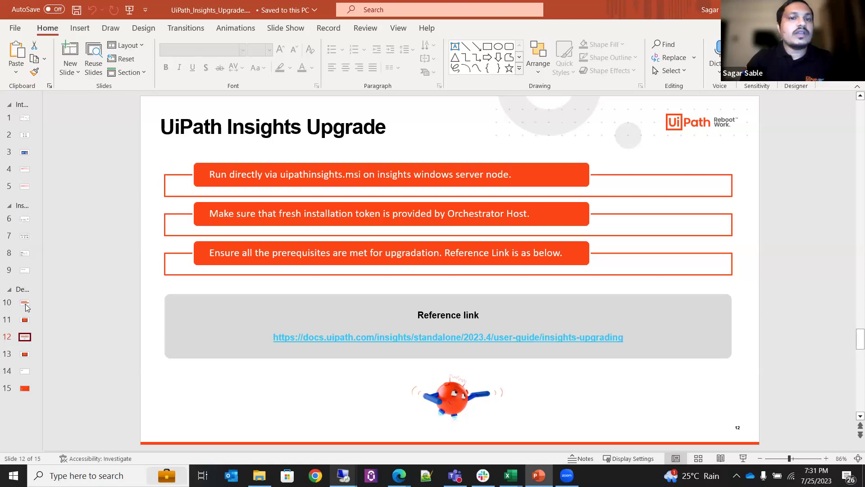
pyautogui.press('Down')
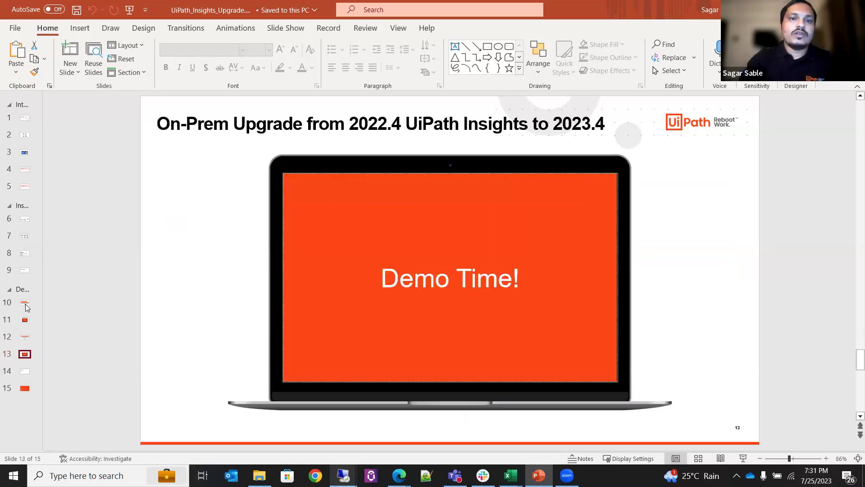
pyautogui.hotkey('alt', 'Tab')
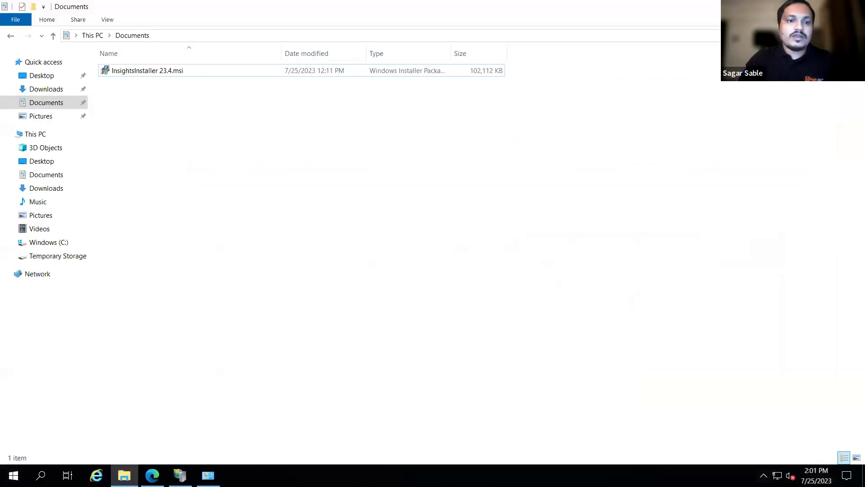
# Launch InsightsInstaller 23.4.msi from Documents to open the Insights 23.4.1 setup welcome page
pyautogui.doubleClick(207, 71)
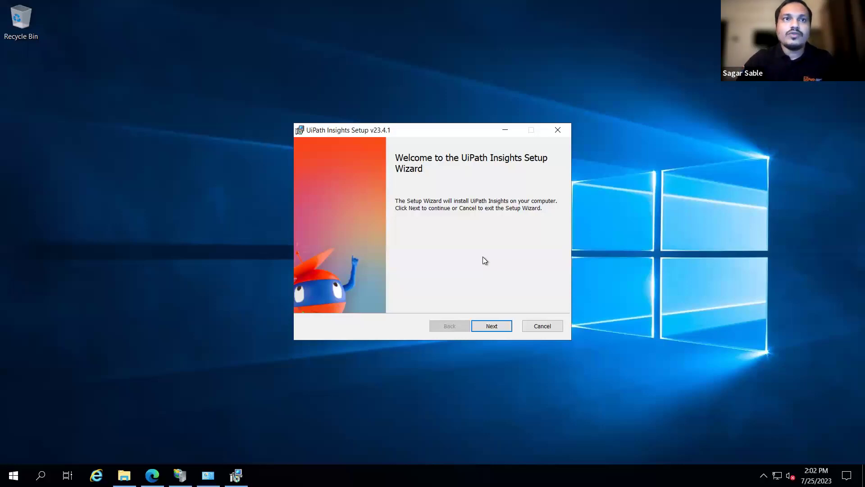
# Accept the Insights license terms and continue to the Orchestrator Settings page
pyautogui.click(487, 327)
pyautogui.click(405, 298)
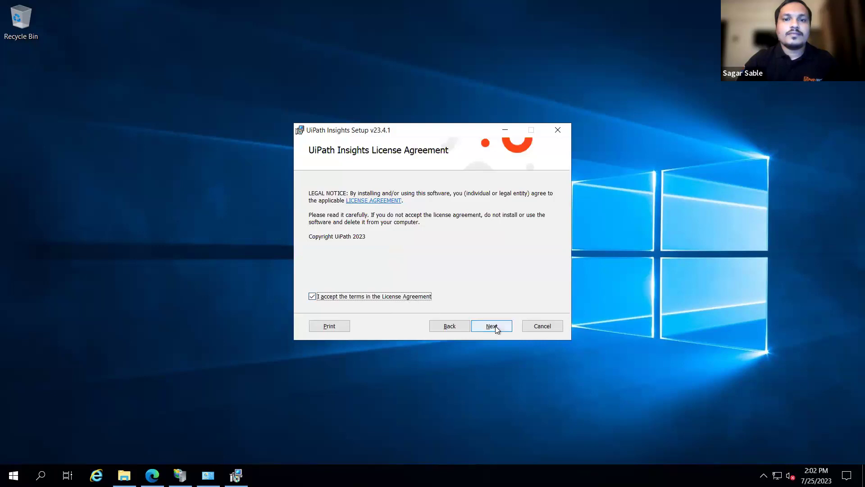
pyautogui.click(495, 326)
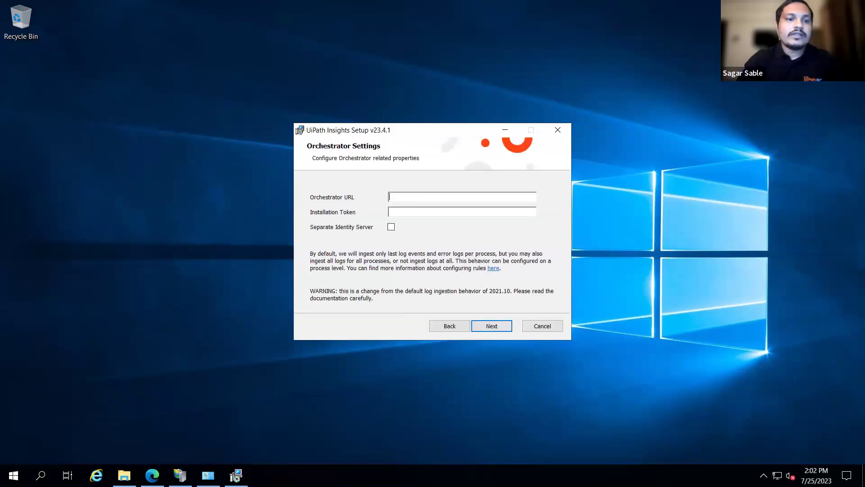
pyautogui.click(152, 475)
pyautogui.click(183, 30)
pyautogui.click(182, 30)
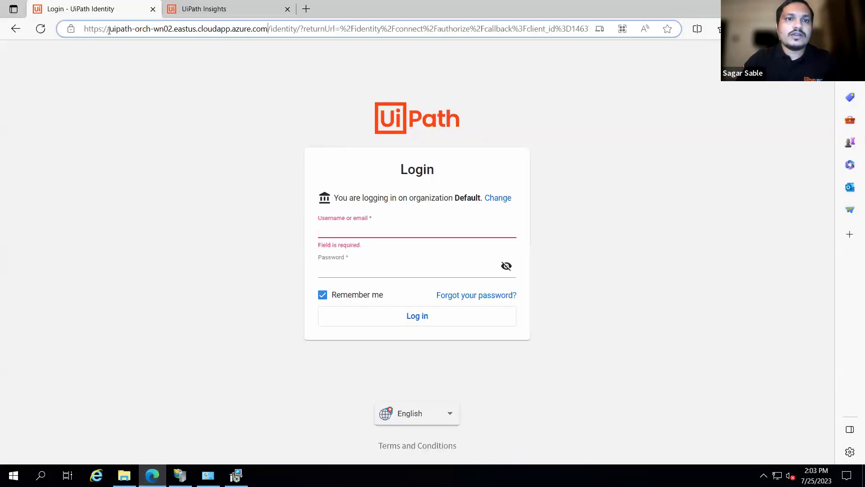
pyautogui.moveTo(108, 30); pyautogui.dragTo(53, 23)
pyautogui.hotkey('ctrl', 'c')
pyautogui.click(236, 475)
pyautogui.hotkey('ctrl', 'v')
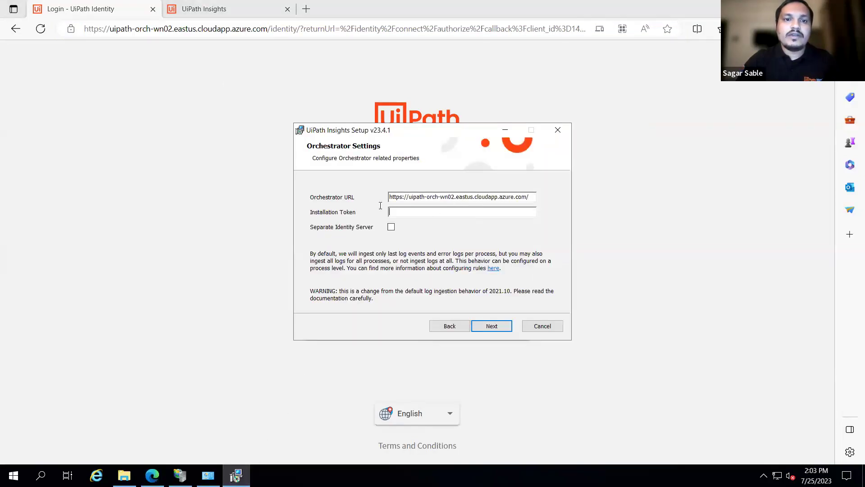
pyautogui.click(45, 32)
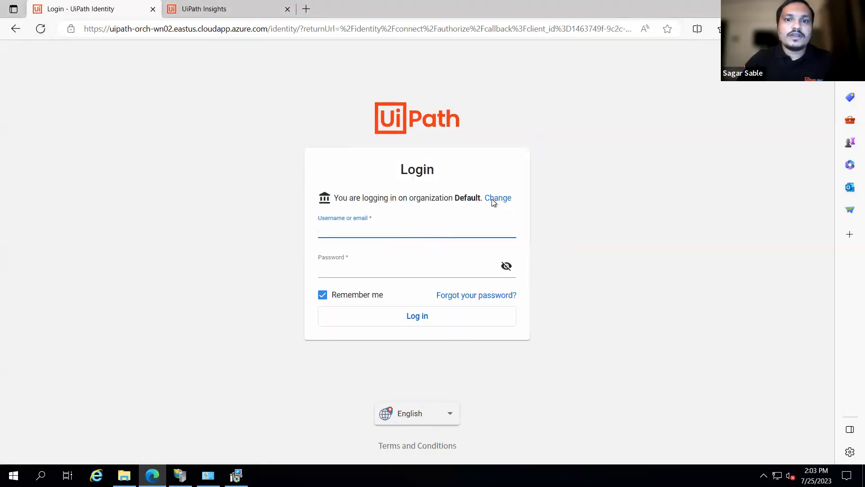
# Change the Orchestrator sign-in organization from Default to Host
pyautogui.click(495, 199)
pyautogui.doubleClick(344, 202)
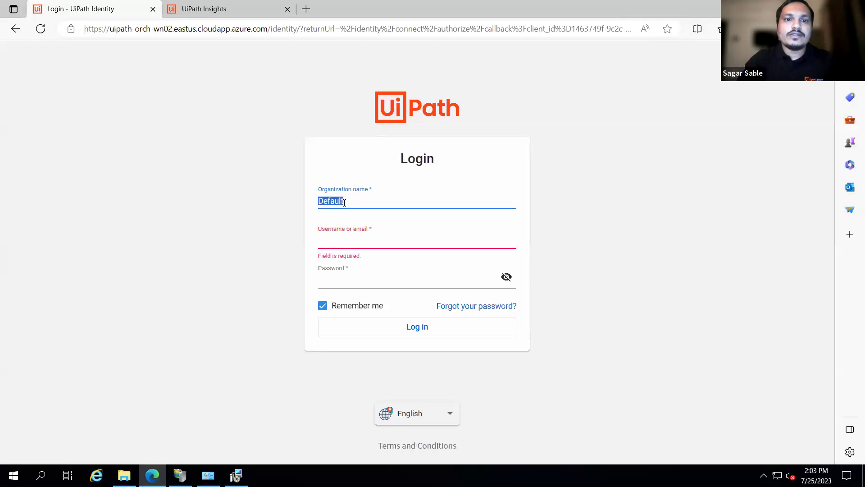
pyautogui.click(344, 202)
pyautogui.press('BackSpace')
pyautogui.press('BackSpace')
pyautogui.press('BackSpace')
pyautogui.press('BackSpace')
pyautogui.press('BackSpace')
pyautogui.press('BackSpace')
pyautogui.press('BackSpace')
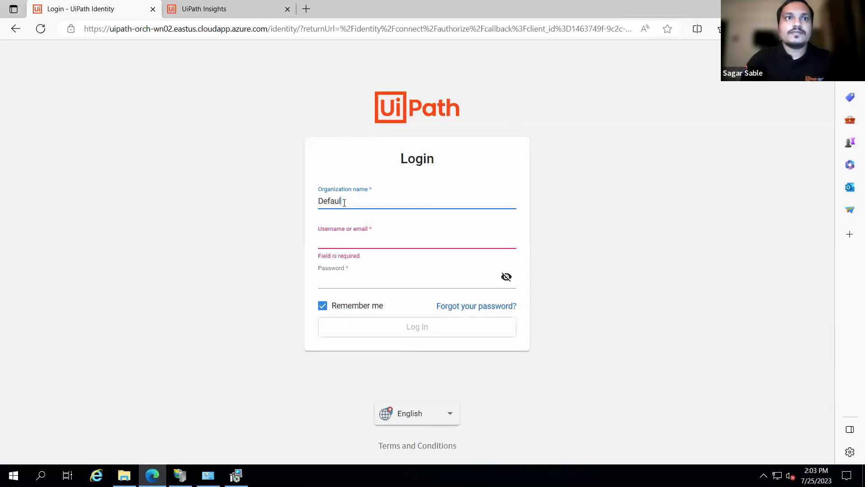
pyautogui.write('Host')
# Sign in with the admin username and password, then close the error tab and Edge
pyautogui.press('Tab')
pyautogui.write('admin')
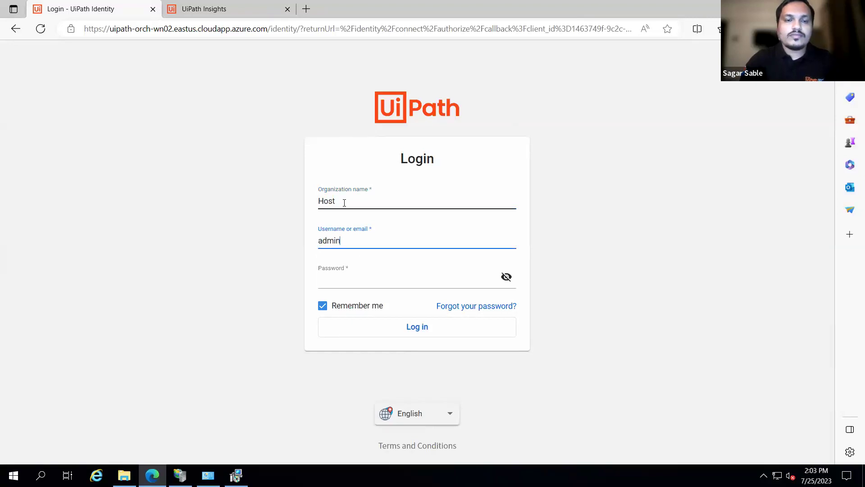
pyautogui.press('Tab')
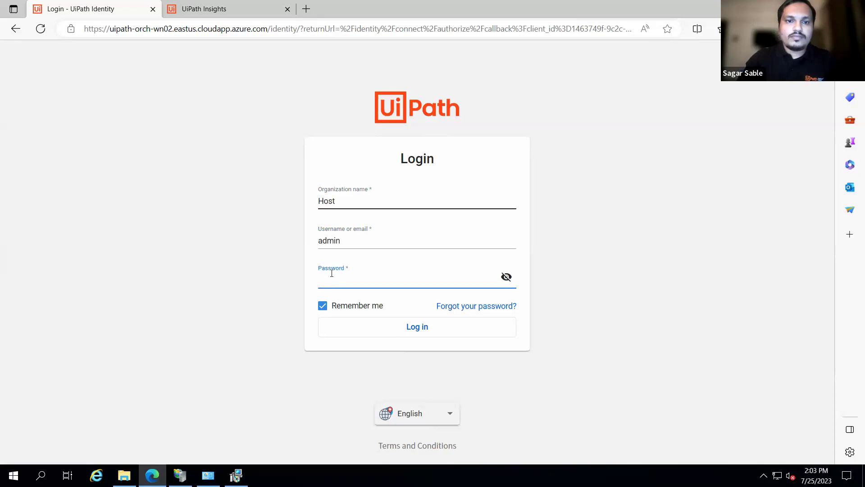
pyautogui.write('•••••')
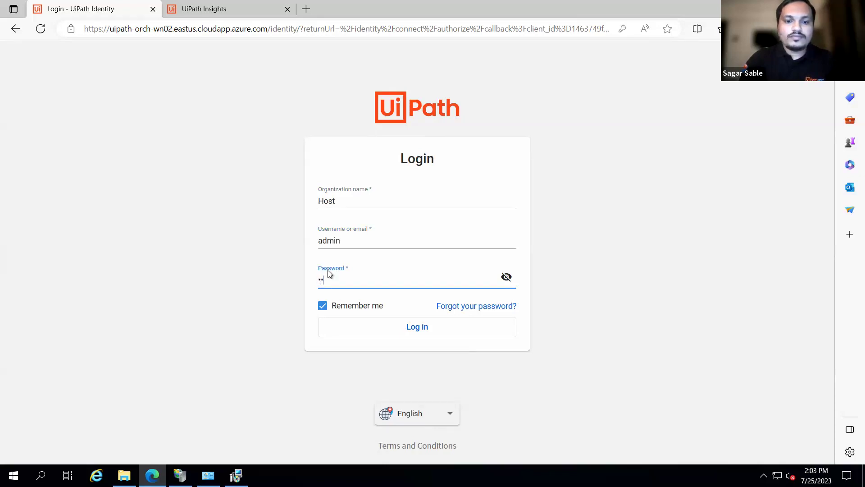
pyautogui.write('••••')
pyautogui.press('Return')
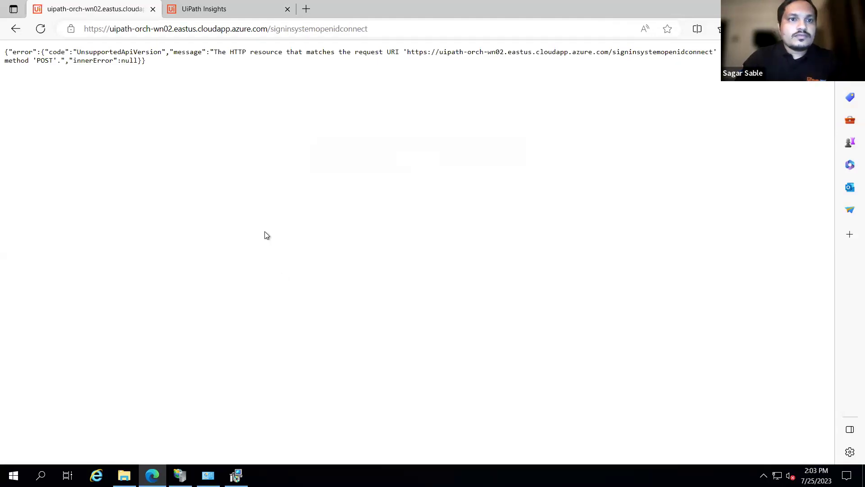
pyautogui.click(153, 10)
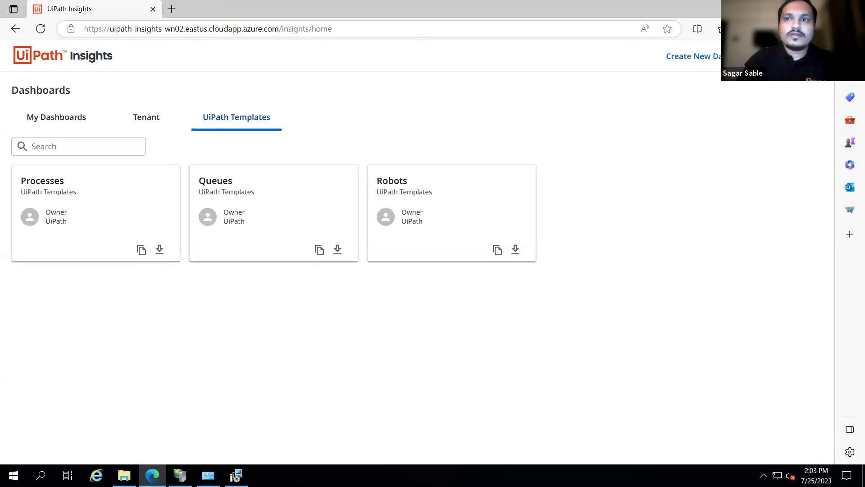
pyautogui.hotkey('ctrl', 'w')
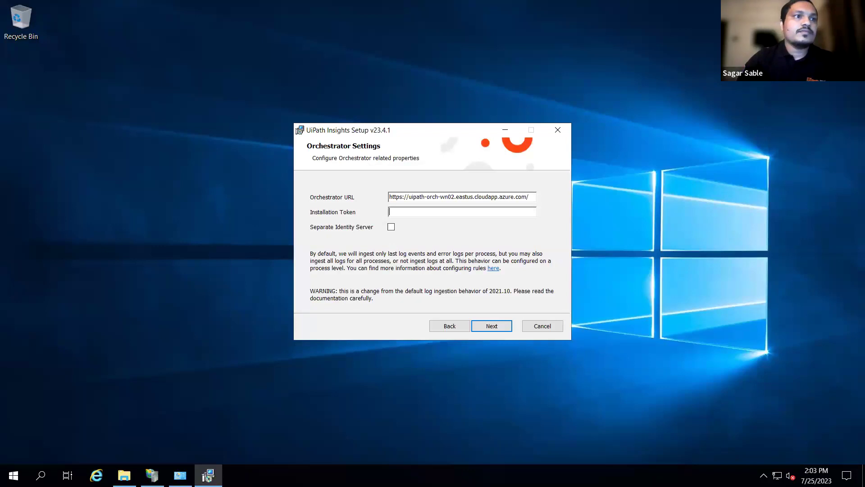
pyautogui.hotkey('alt', 'Tab')
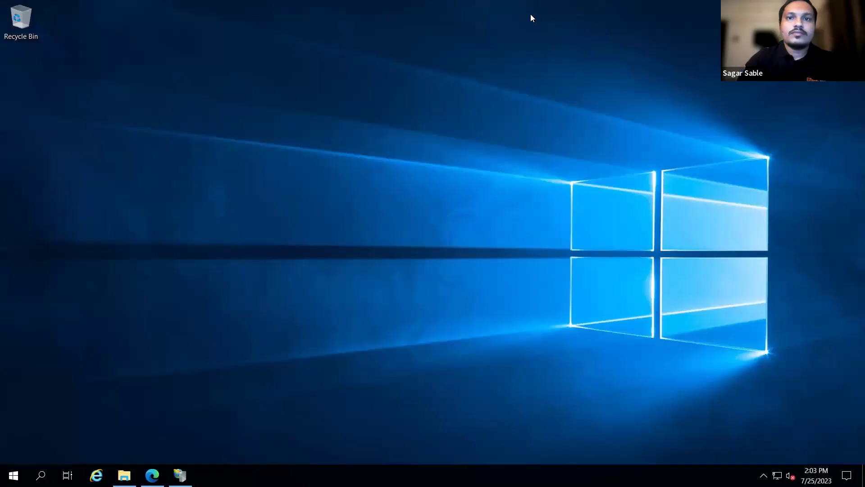
pyautogui.moveTo(487, 1)
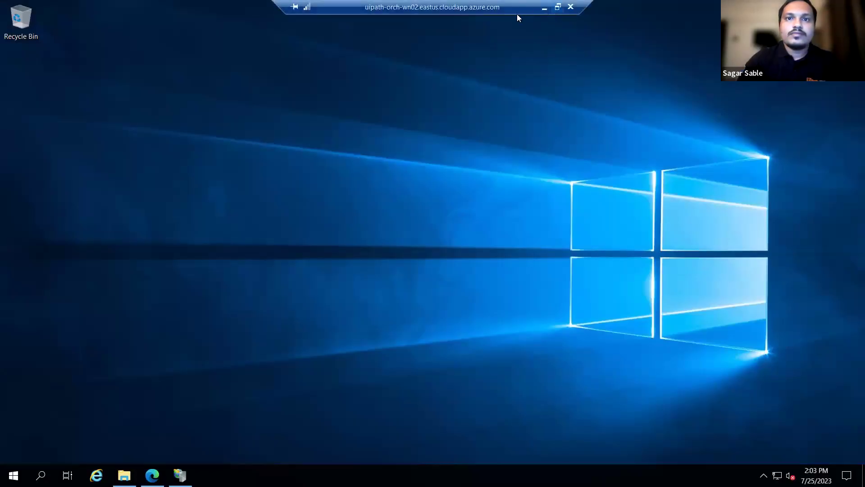
pyautogui.click(557, 9)
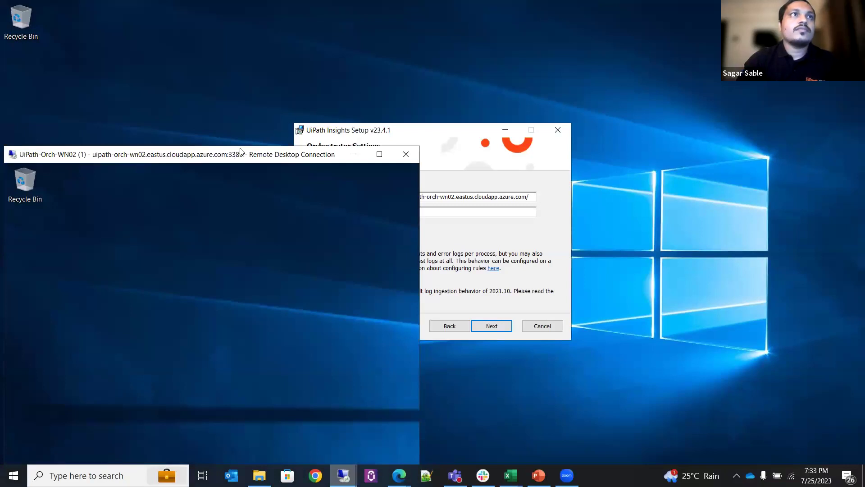
pyautogui.doubleClick(240, 154)
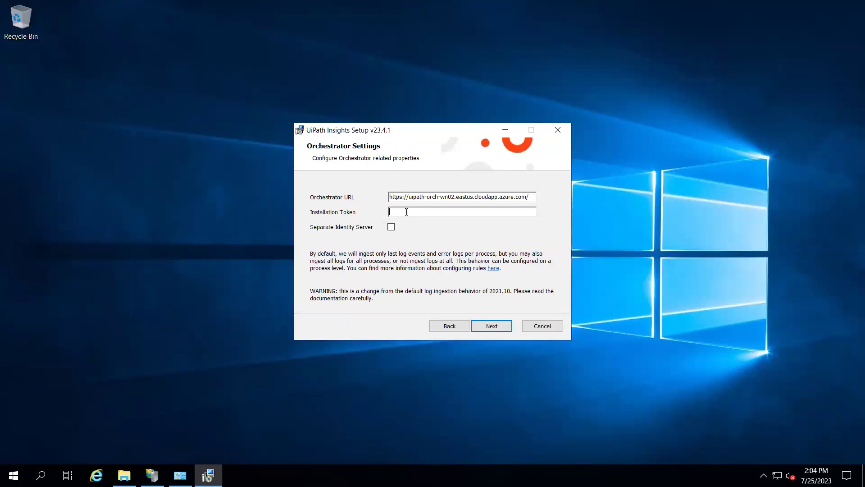
# Paste the installation token, advance to Ready To Upgrade, and switch to the Orchestrator session
pyautogui.hotkey('ctrl', 'v')
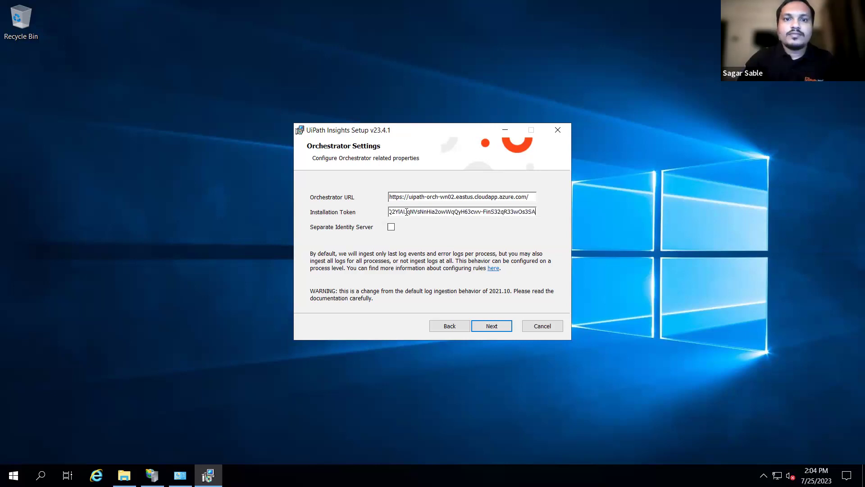
pyautogui.click(483, 326)
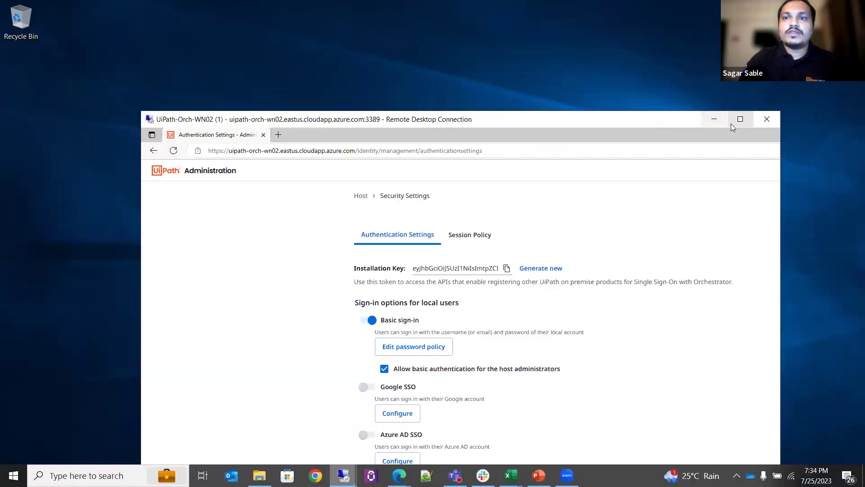
pyautogui.click(697, 119)
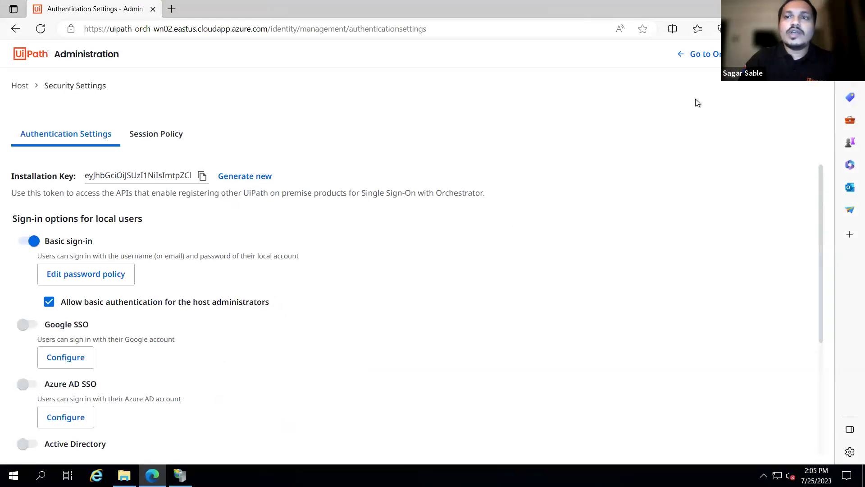
# Sign out of Orchestrator and log back in as the host admin
pyautogui.click(20, 86)
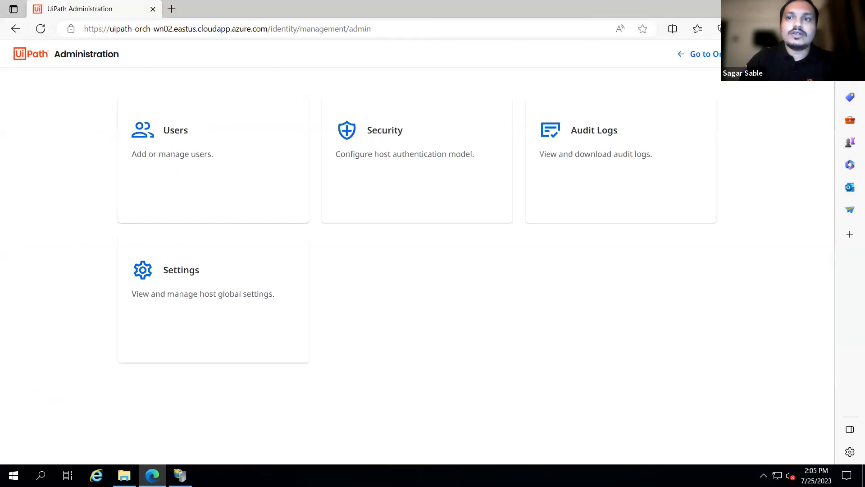
pyautogui.click(701, 54)
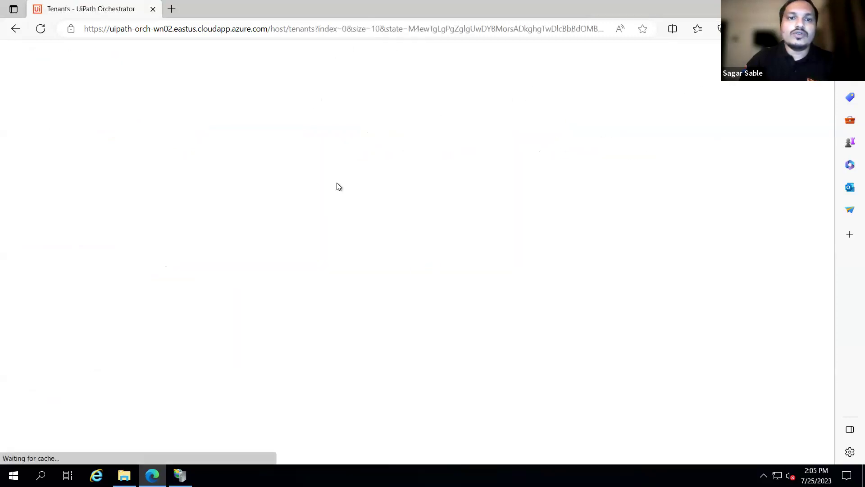
pyautogui.click(819, 54)
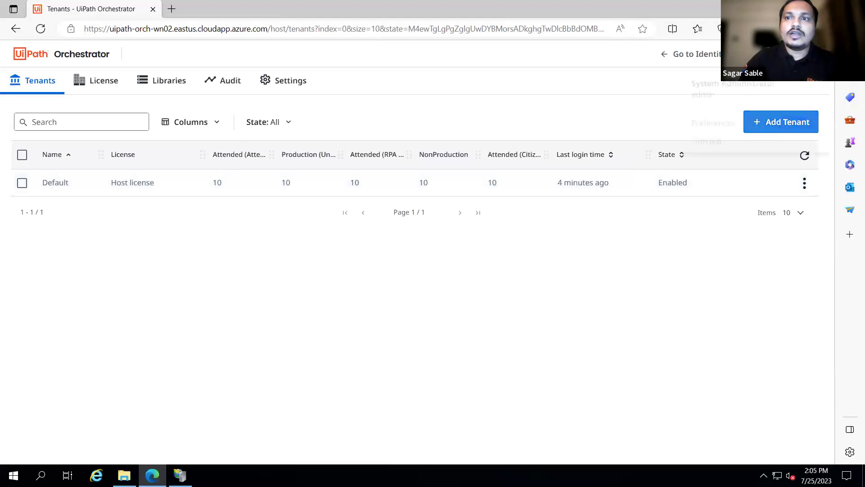
pyautogui.click(707, 142)
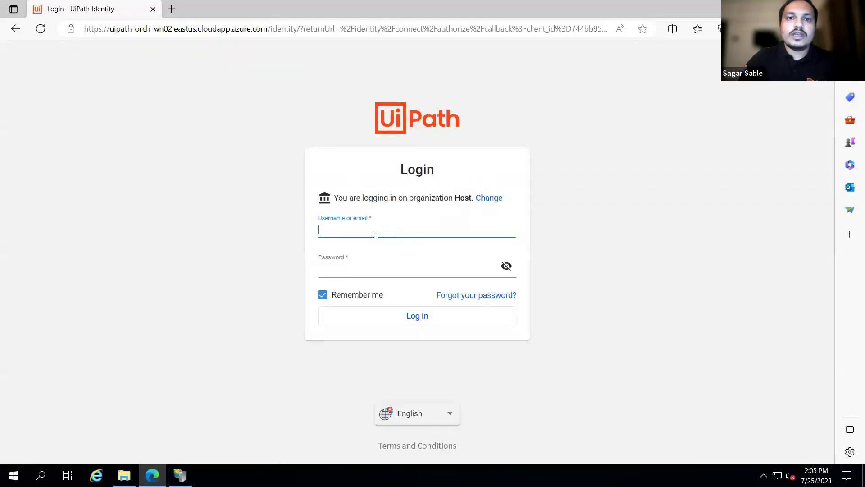
pyautogui.write('ad')
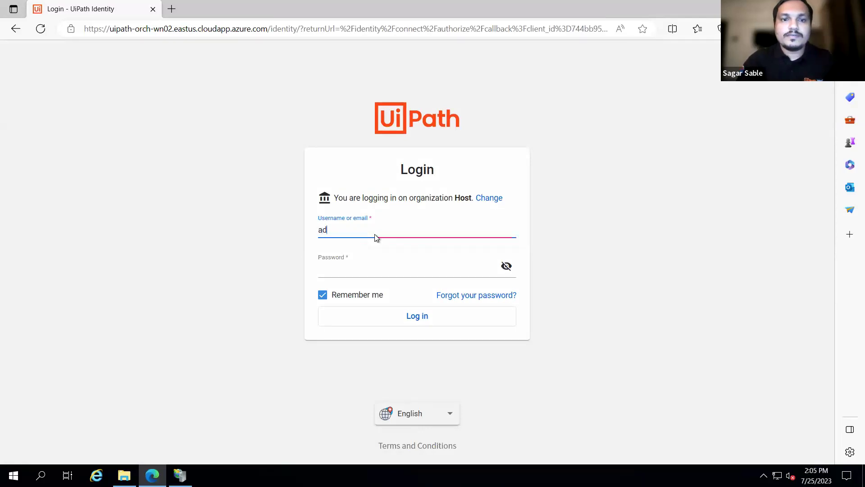
pyautogui.write('min')
pyautogui.press('Tab')
pyautogui.write('a********')
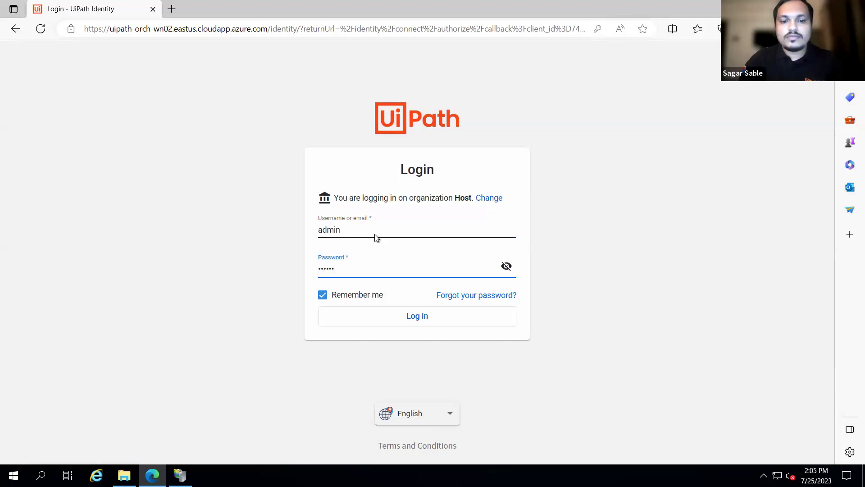
pyautogui.press('Return')
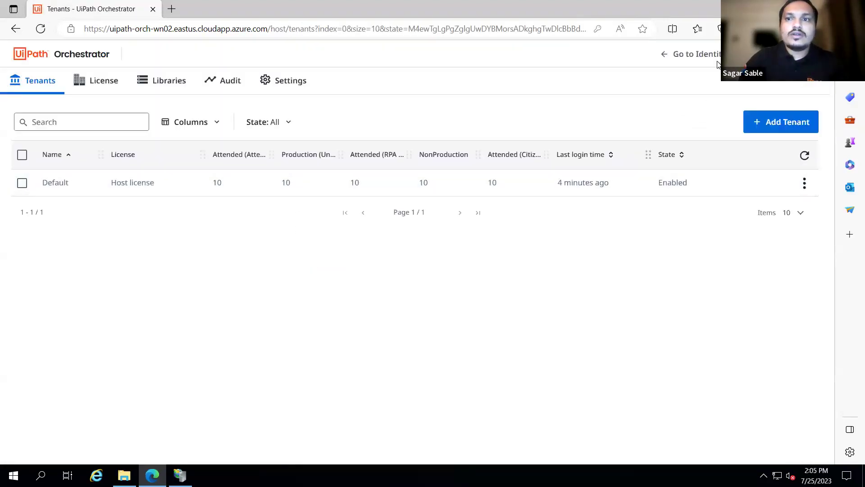
# Copy the installation key from Identity Management's host Security settings and return to the installer
pyautogui.click(715, 60)
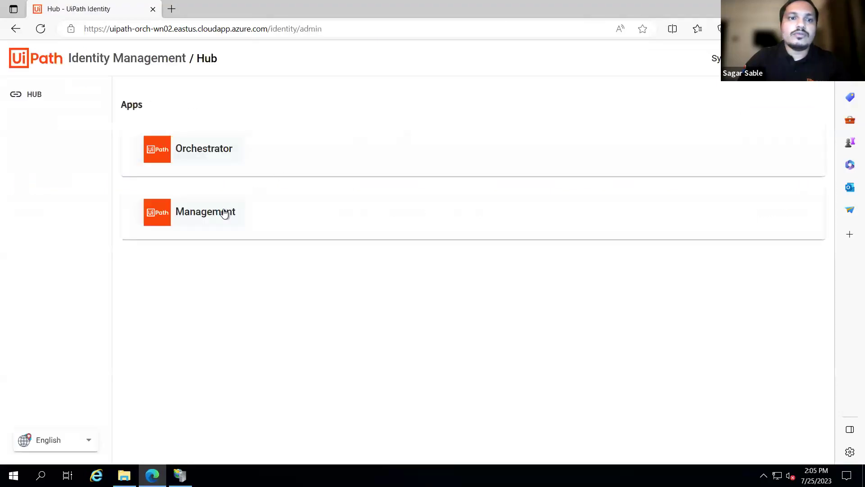
pyautogui.click(225, 213)
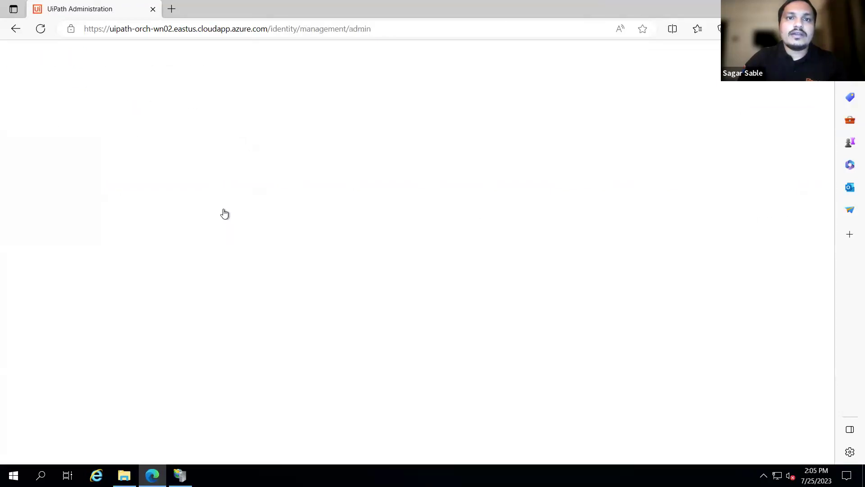
pyautogui.click(428, 182)
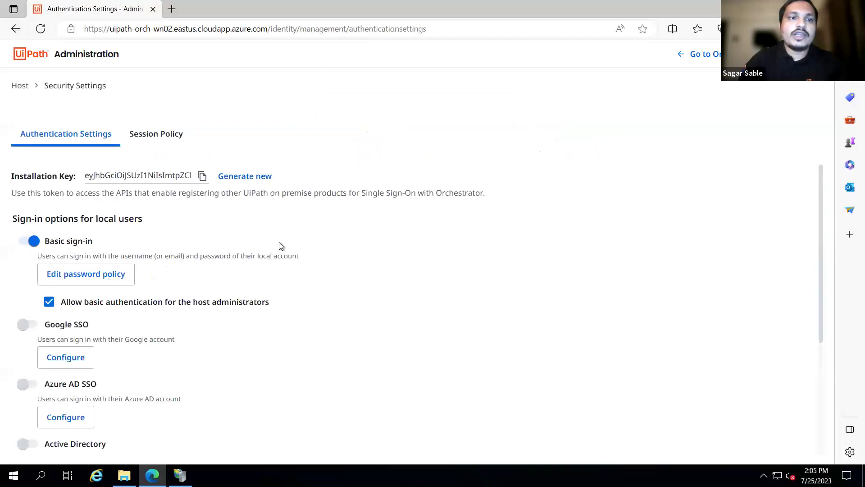
pyautogui.click(200, 180)
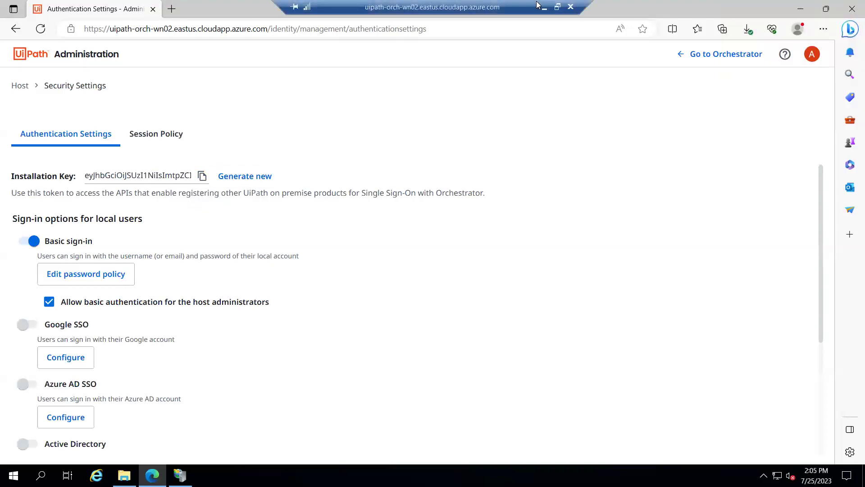
pyautogui.click(541, 8)
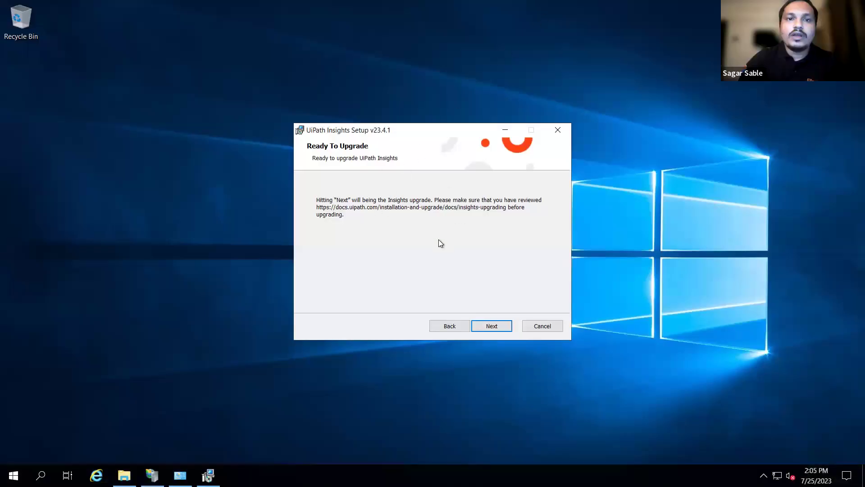
# Start the Insights upgrade and minimize both the Insights and Orchestrator remote sessions
pyautogui.click(498, 327)
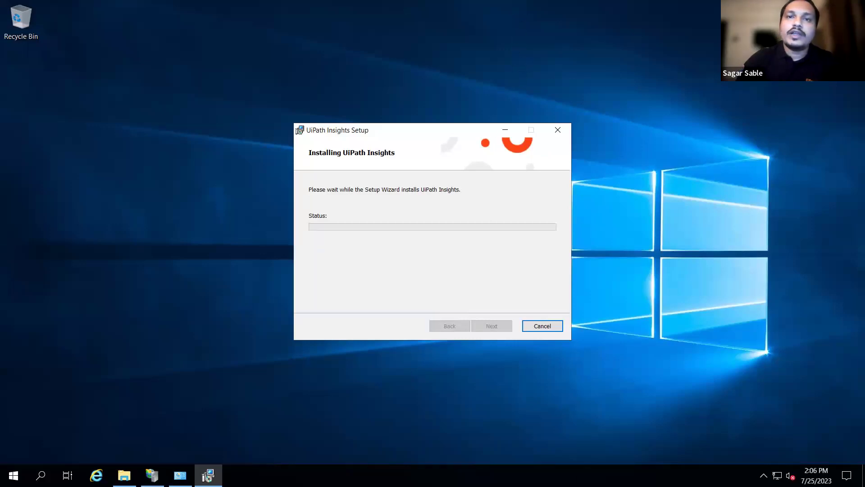
pyautogui.moveTo(513, 5)
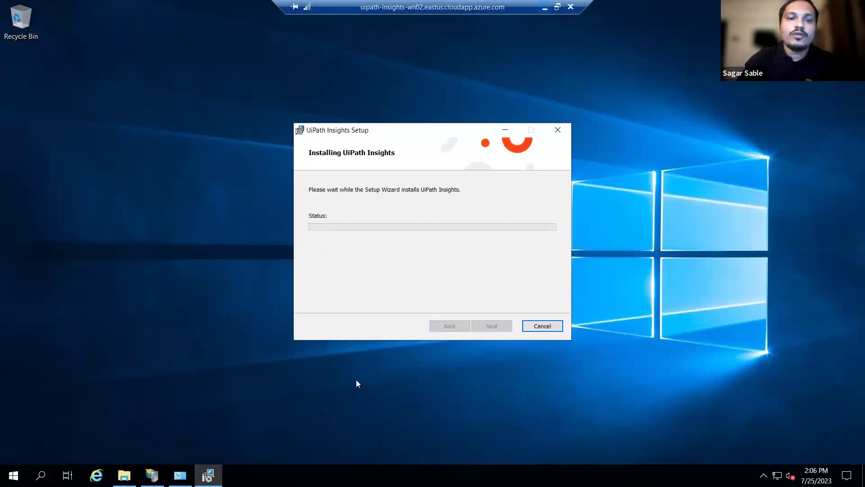
pyautogui.click(545, 7)
pyautogui.moveTo(343, 474)
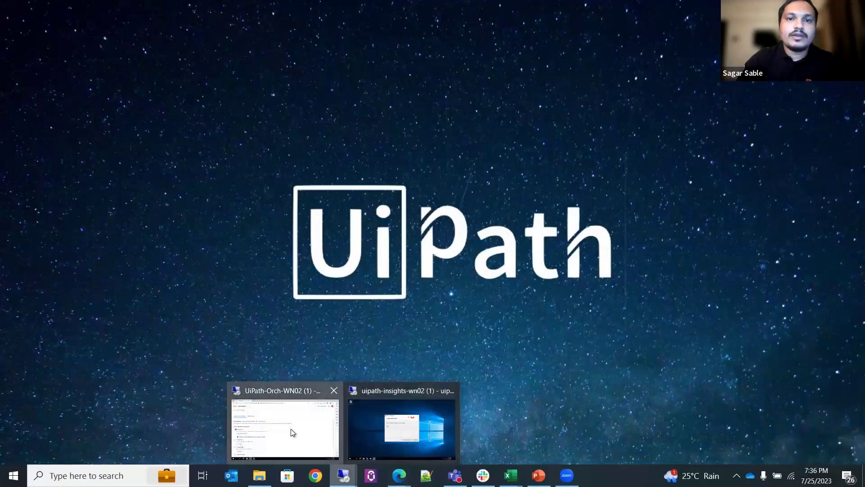
pyautogui.click(292, 433)
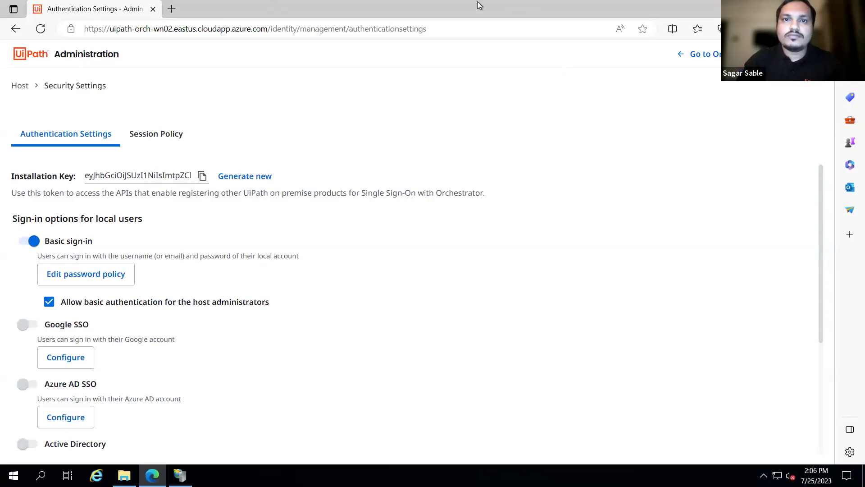
pyautogui.click(544, 8)
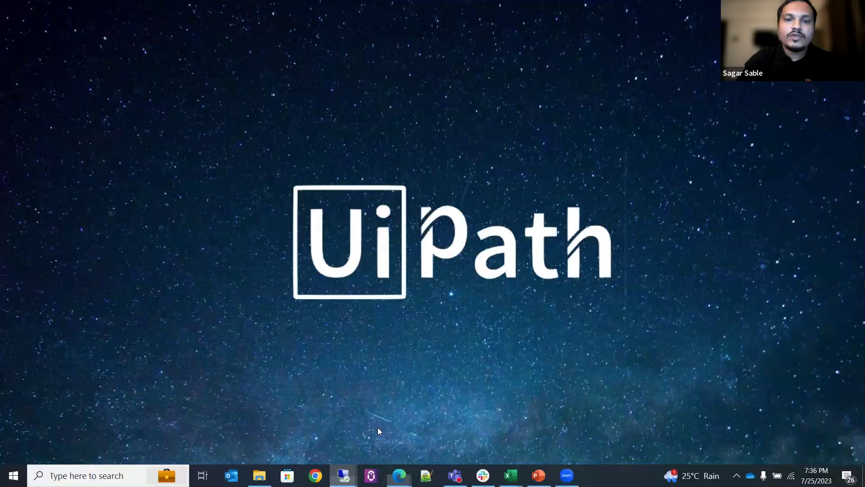
# Restore the uipath-insights-wn02 session and wait until the Insights setup completes
pyautogui.moveTo(343, 476)
pyautogui.click(401, 415)
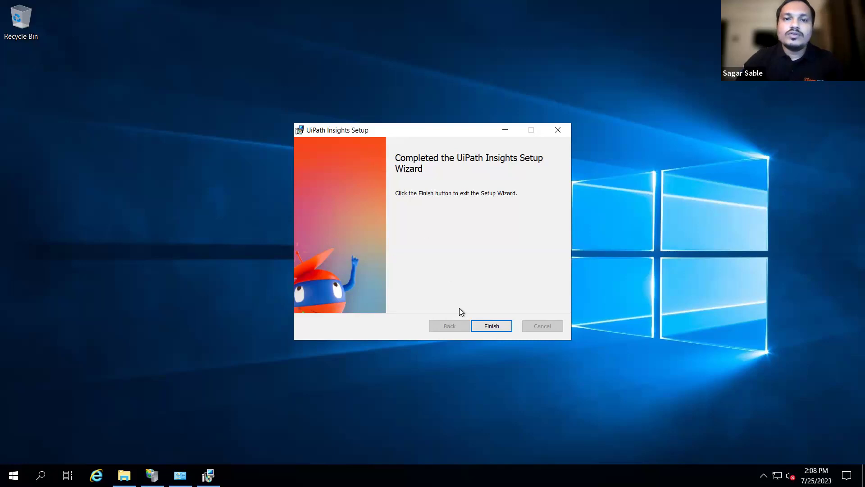
# Finish the Insights setup wizard and close the old installed programs window
pyautogui.click(503, 324)
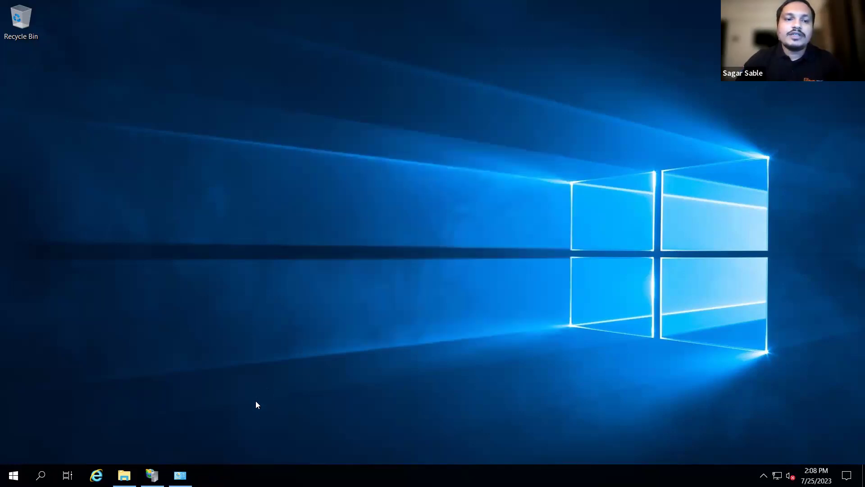
pyautogui.click(181, 475)
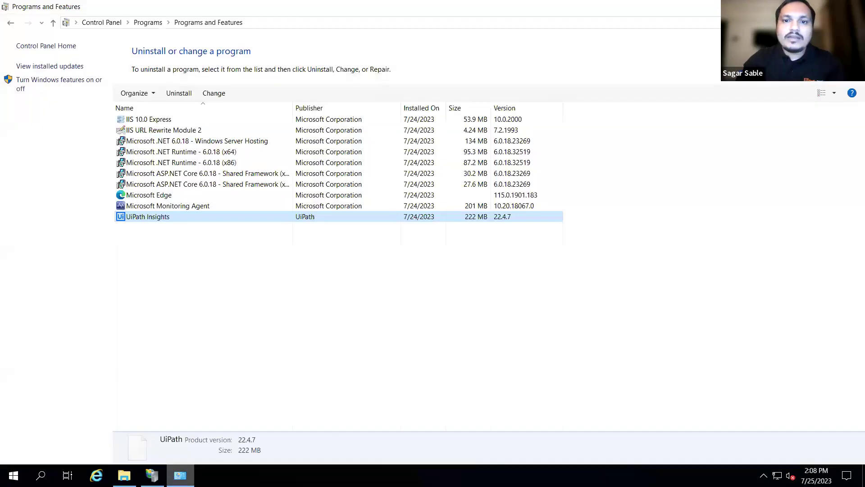
pyautogui.click(180, 475)
pyautogui.click(180, 475)
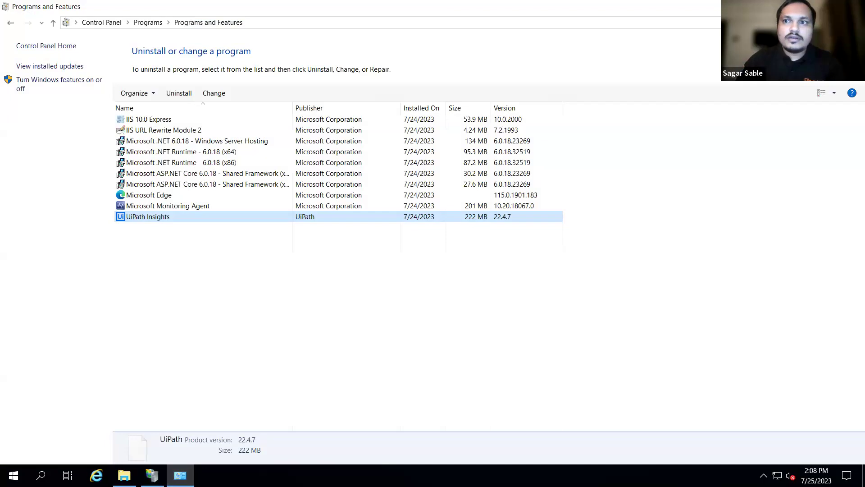
pyautogui.hotkey('alt', 'F4')
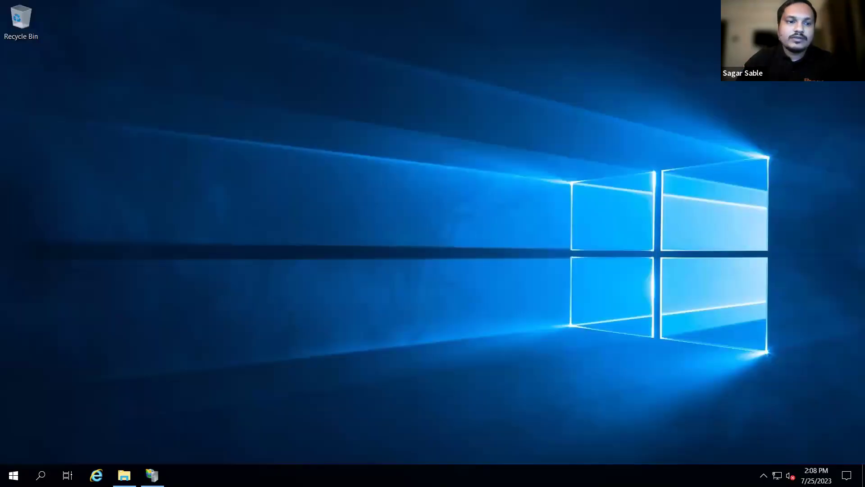
# Confirm in Control Panel's Programs and Features that UiPath Insights is version 23.4.1
pyautogui.click(14, 475)
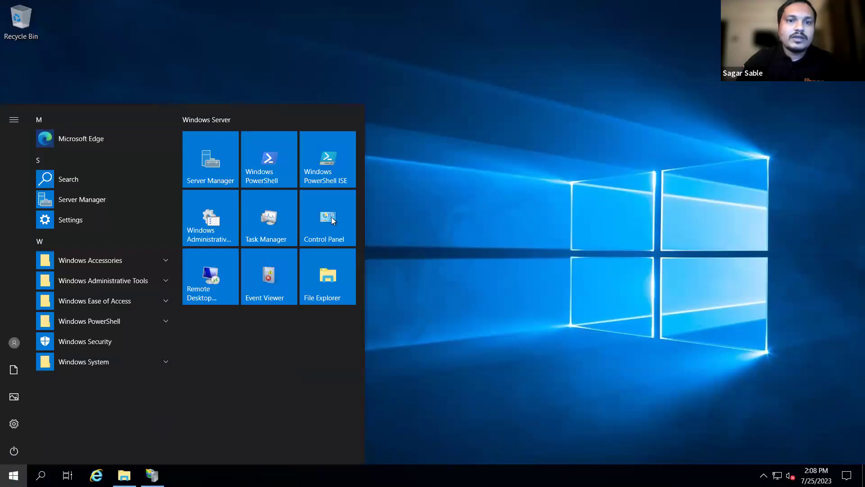
pyautogui.click(332, 219)
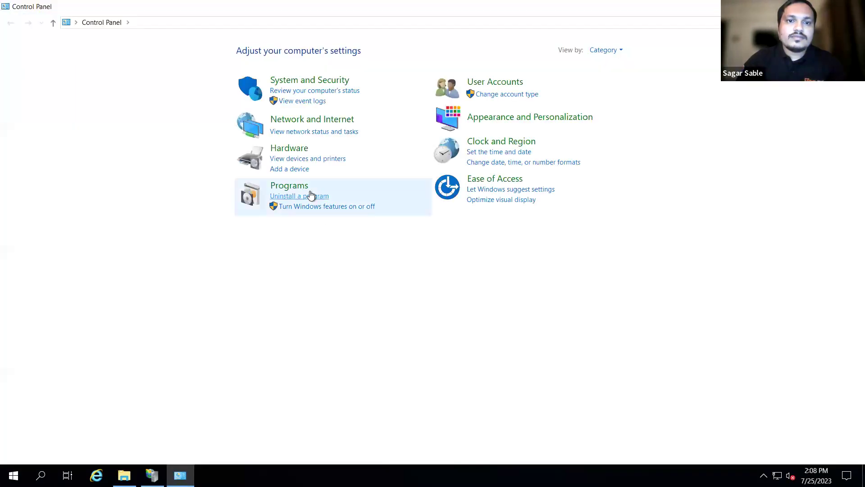
pyautogui.click(311, 195)
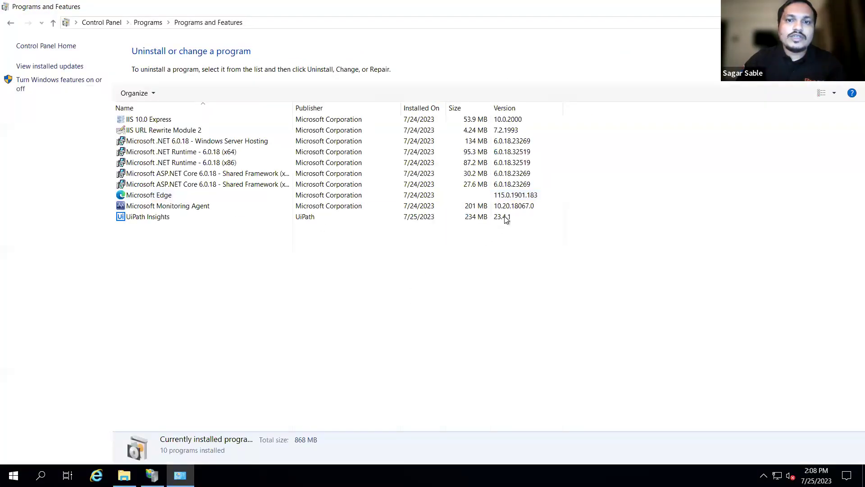
pyautogui.click(506, 217)
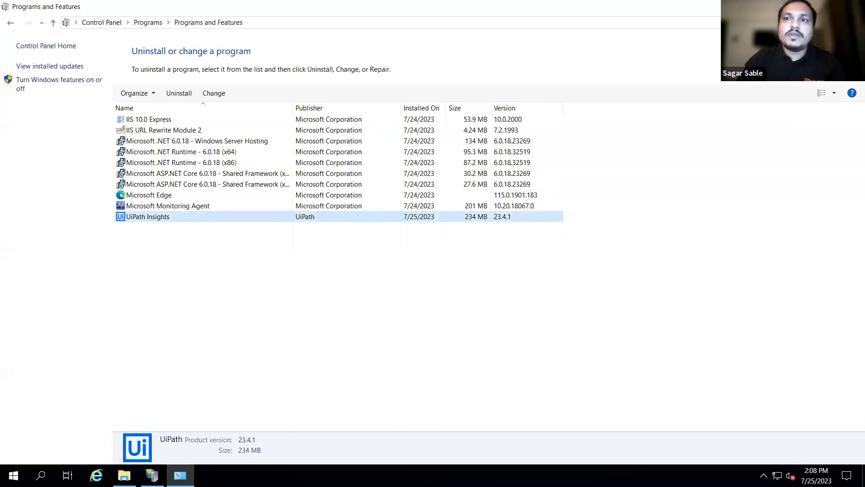
pyautogui.press('super+d')
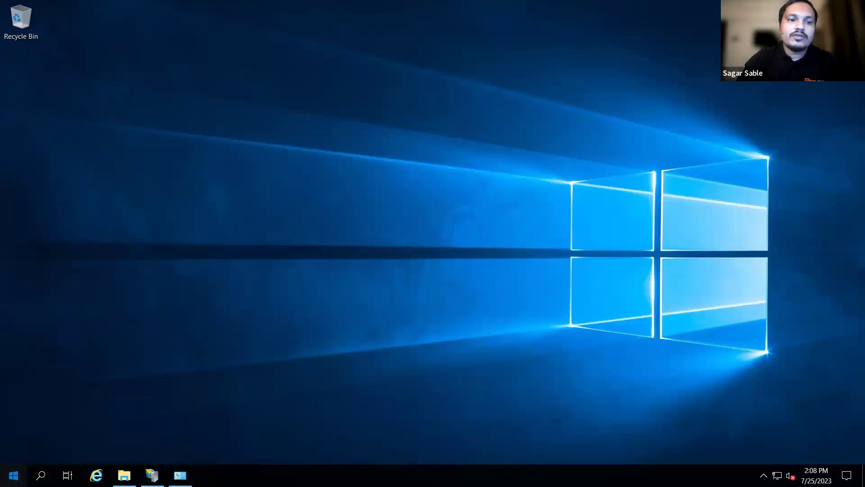
pyautogui.click(13, 475)
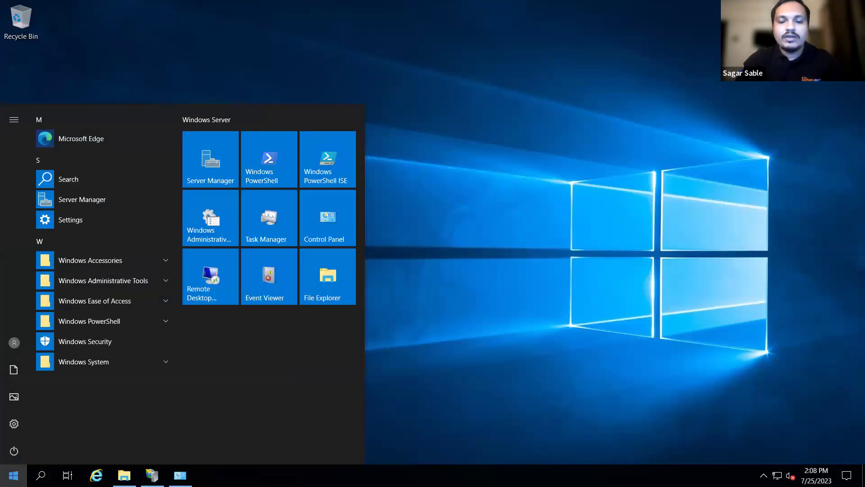
# Run iisreset in an administrator Command Prompt, then minimise the console
pyautogui.write('cmd')
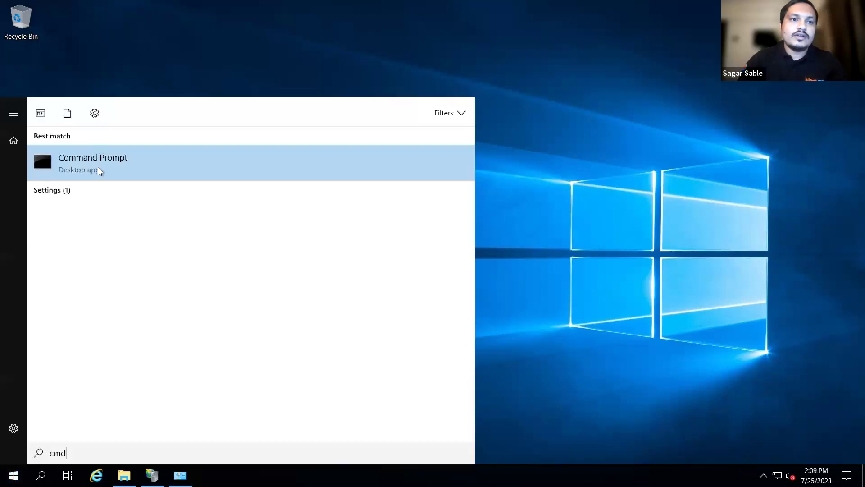
pyautogui.rightClick(98, 167)
pyautogui.click(118, 181)
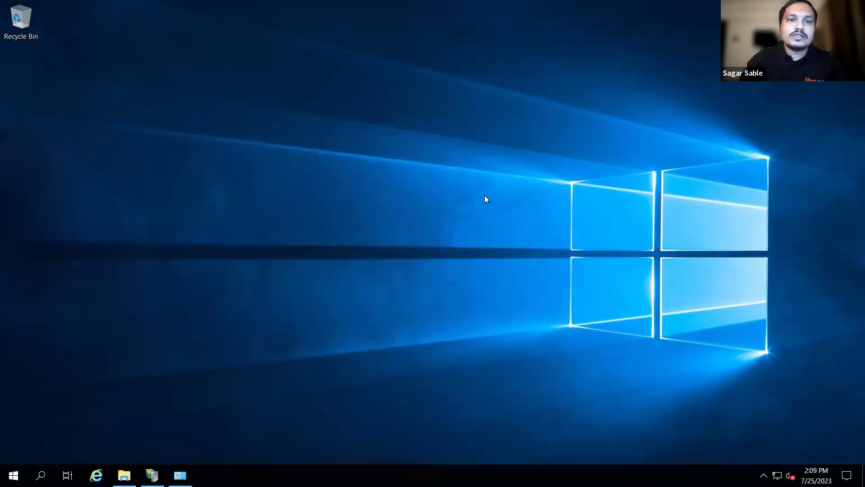
pyautogui.write('iis')
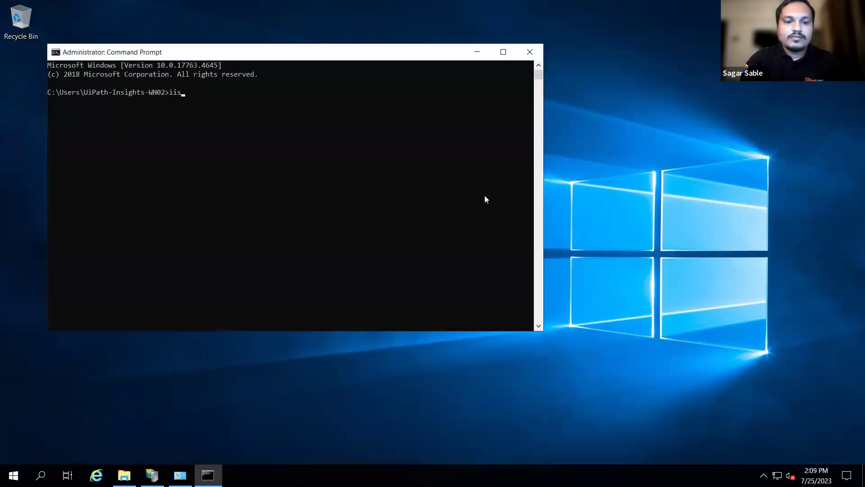
pyautogui.write('reset')
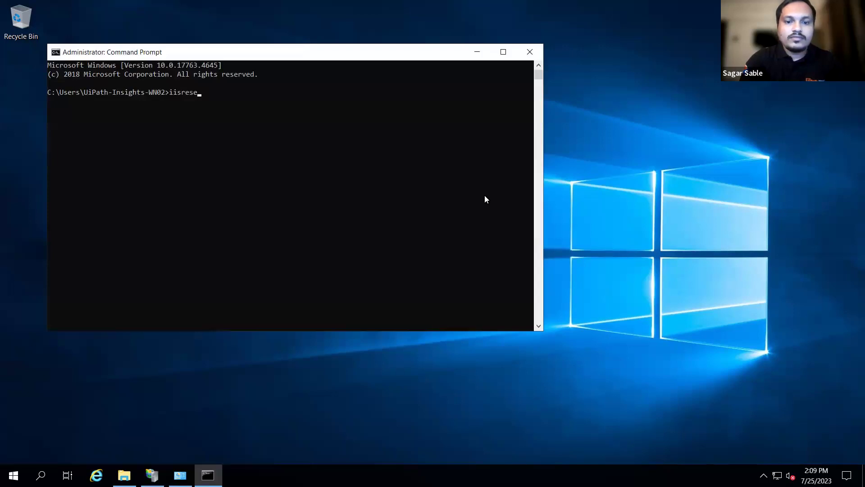
pyautogui.press('Return')
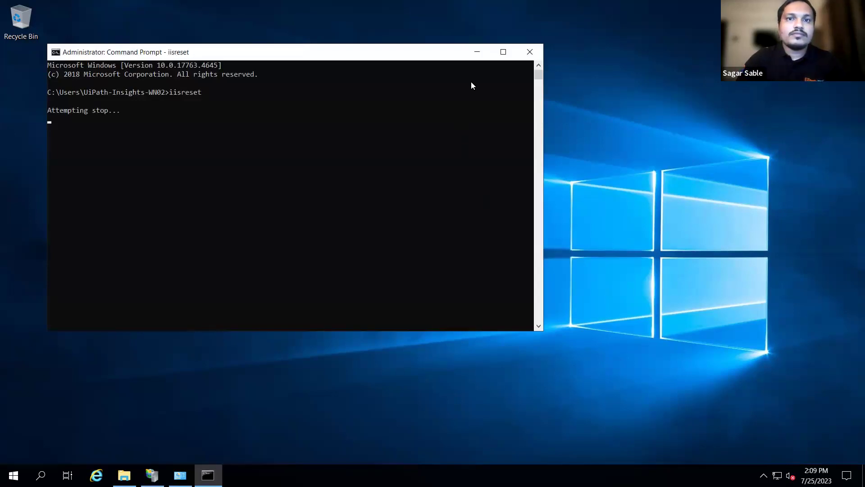
pyautogui.click(477, 53)
pyautogui.click(152, 475)
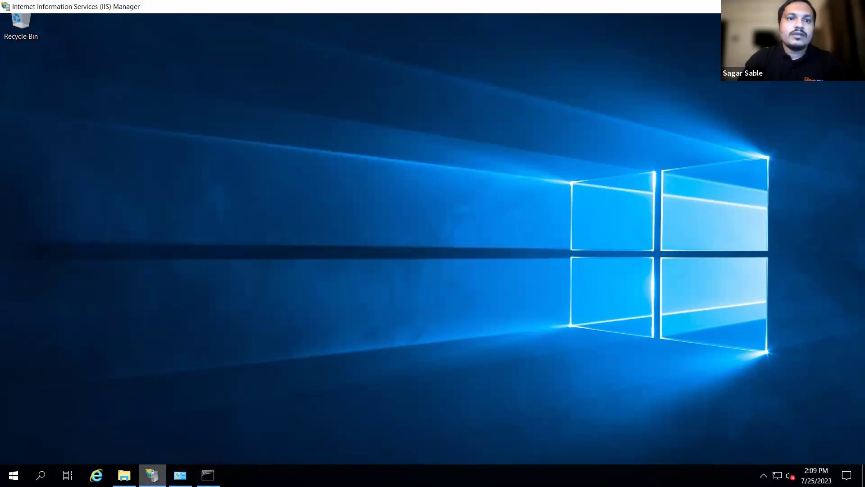
# Browse the uipath-insights https site from IIS Manager, reload the portal, and go to PowerPoint slide 14
pyautogui.click(778, 234)
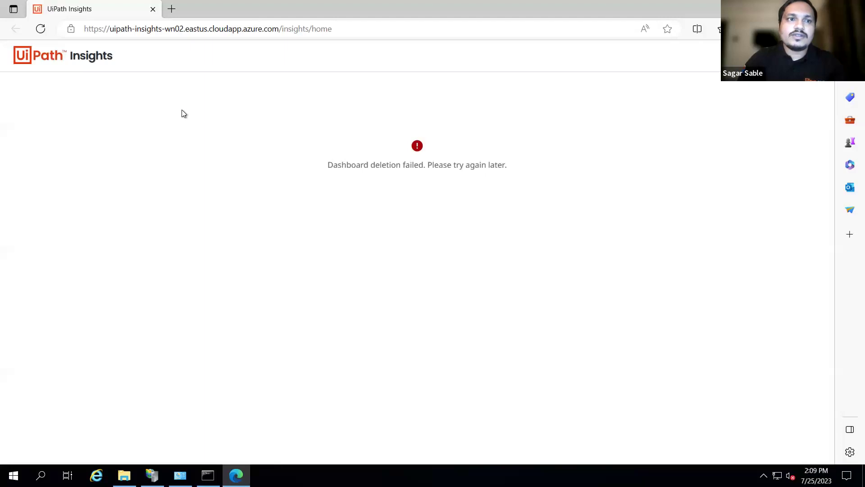
pyautogui.click(47, 36)
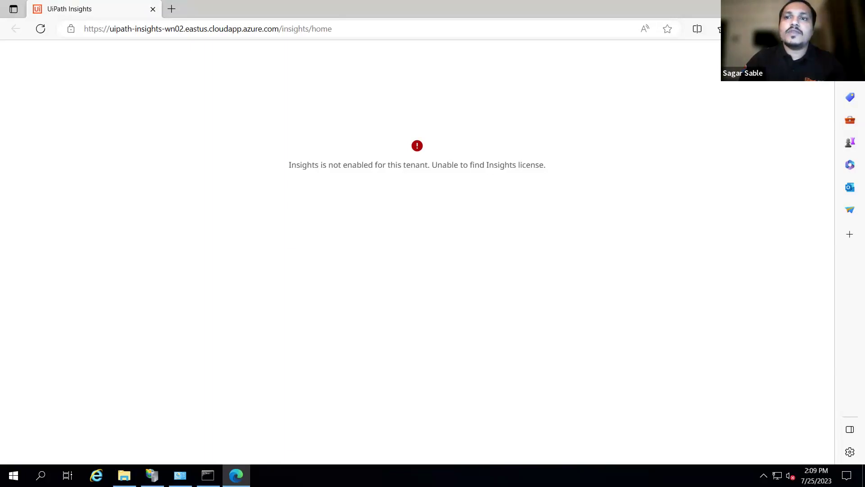
pyautogui.press('super+d')
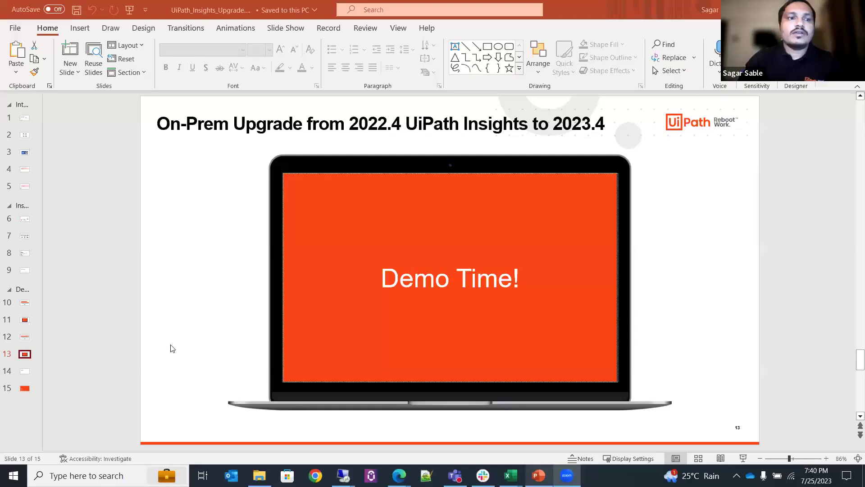
pyautogui.click(25, 371)
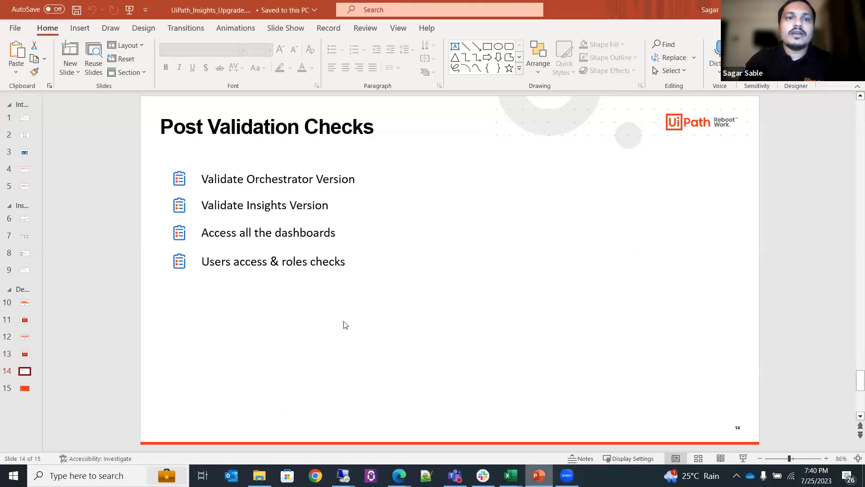